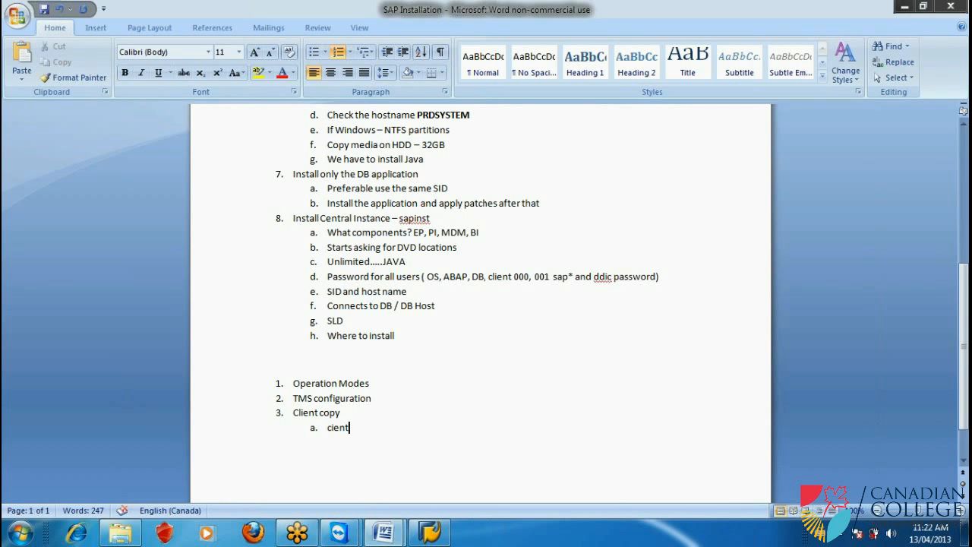
Enter "Local client copy" and "Remote client copy" as lettered sub-items under Client copy
text(lient copy)
key(Return)
key(Up)
text(Local)
key(Down)
text(Re)
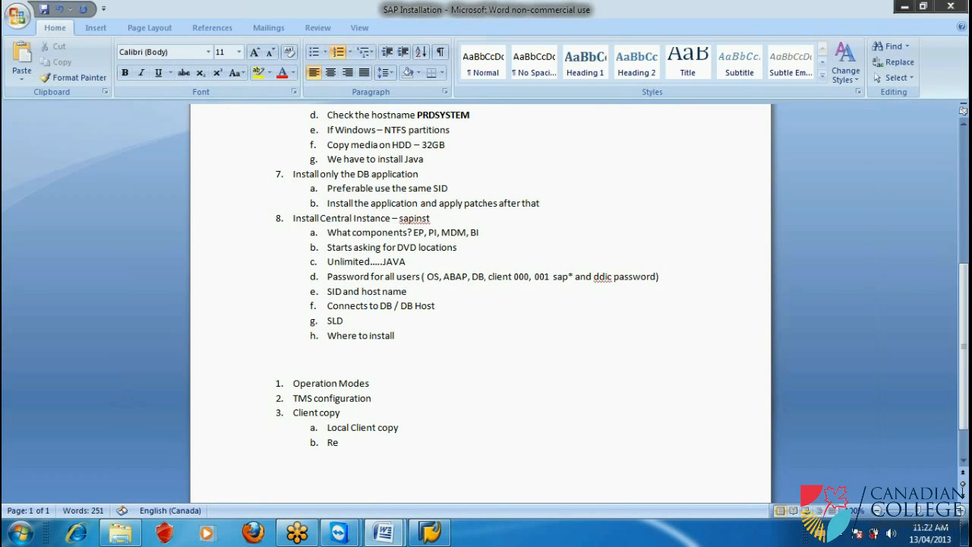
text(mote client copy)
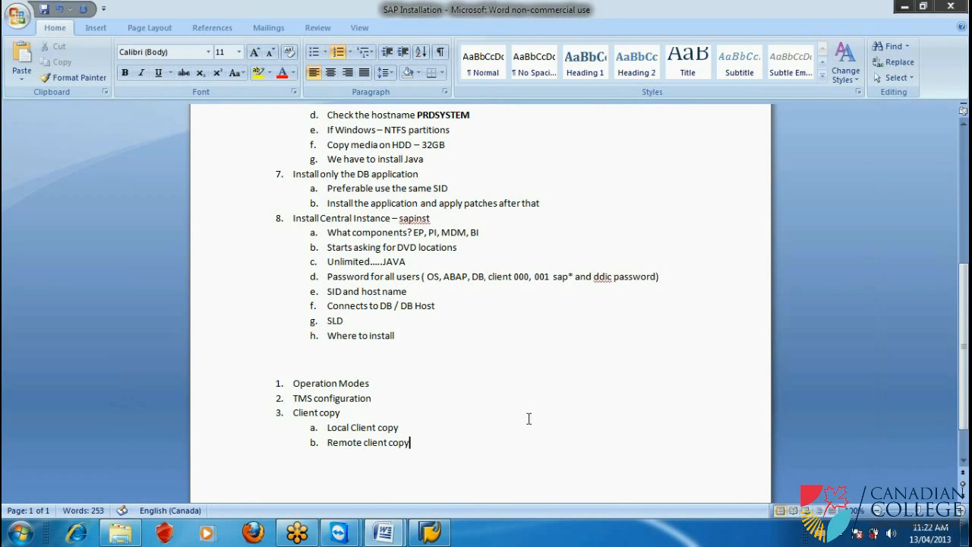
click(351, 428)
key(Delete)
text(c)
Add "RFC configuration" as a main numbered item after the Client copy sub-items
click(445, 447)
key(Return)
key(shift+Tab)
text(RFC co)
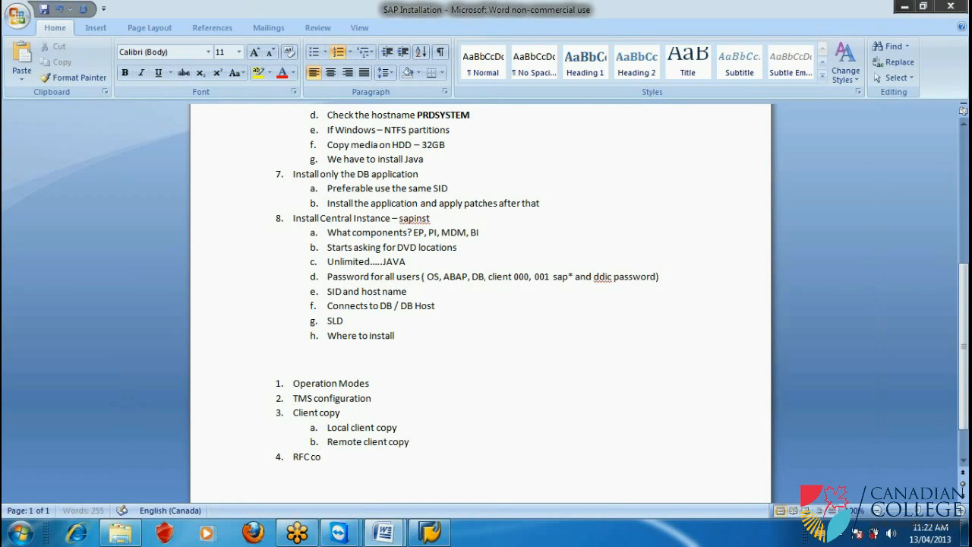
text(nfiguration)
key(Return)
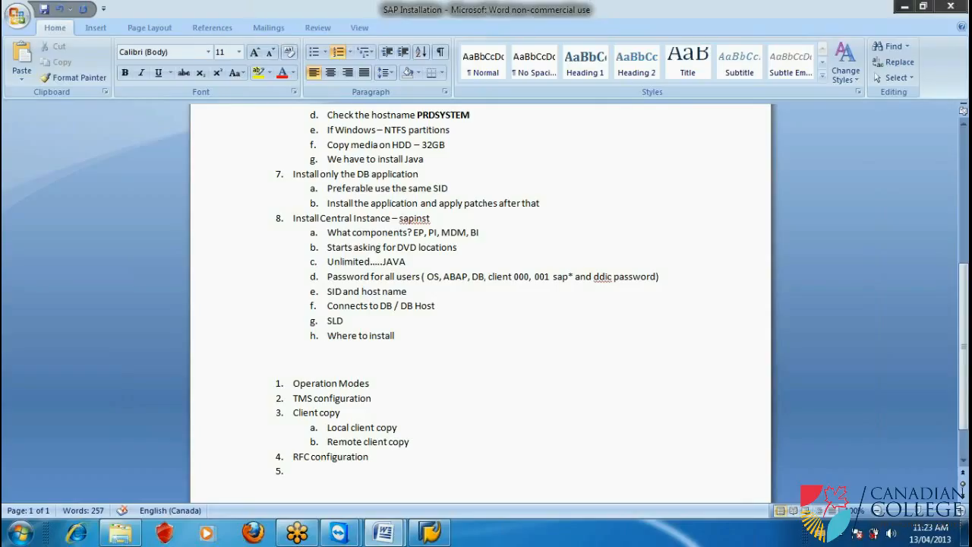
Add "Try configure CUA" as the numbered item below RFC configuration
text(Try CUA)
click(308, 471)
text(configure)
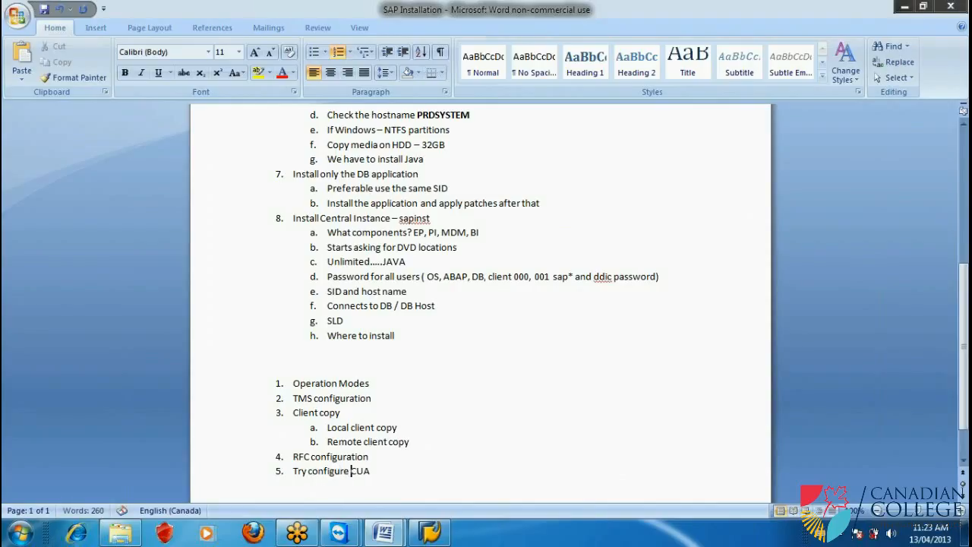
key(Right)
key(Right)
key(Return)
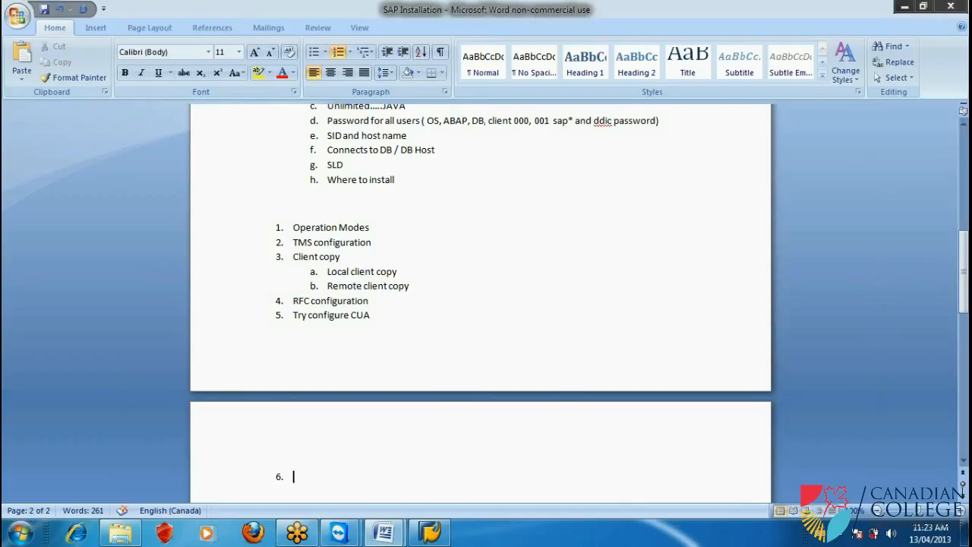
Add "Data archiving" as the last numbered item and end the numbering below it
text(Data archiving)
key(Return)
key(BackSpace)
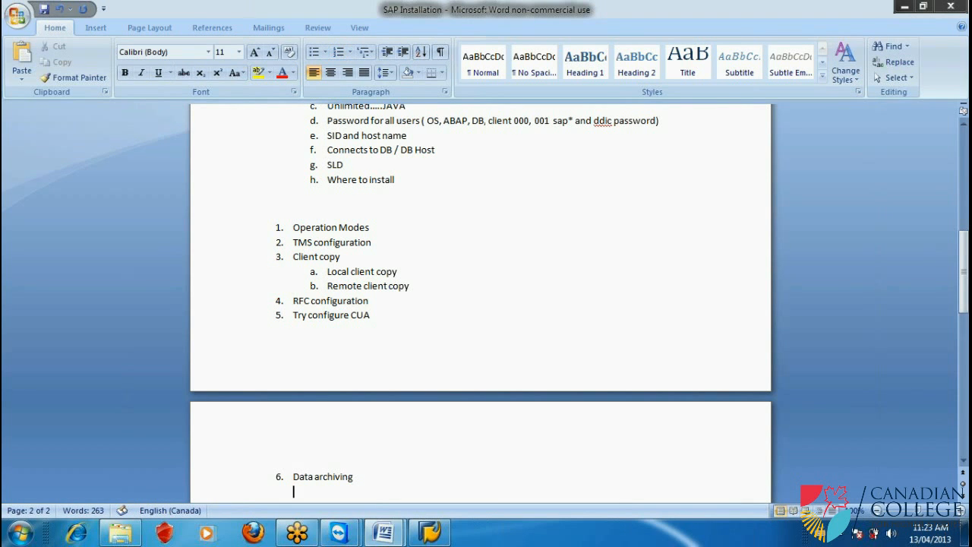
Insert the line "After installation" above the numbered list that starts with Operation Modes
click(444, 209)
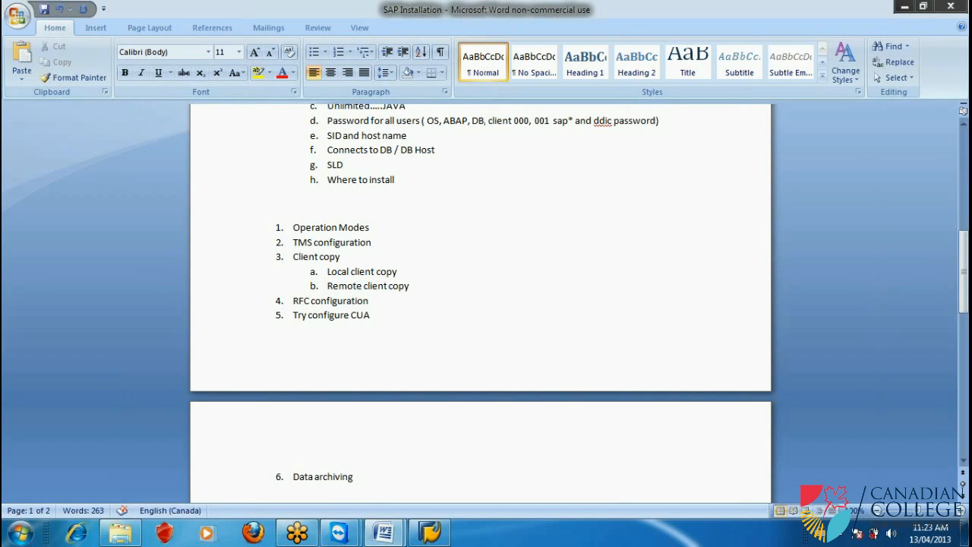
key(Return)
text(After installation)
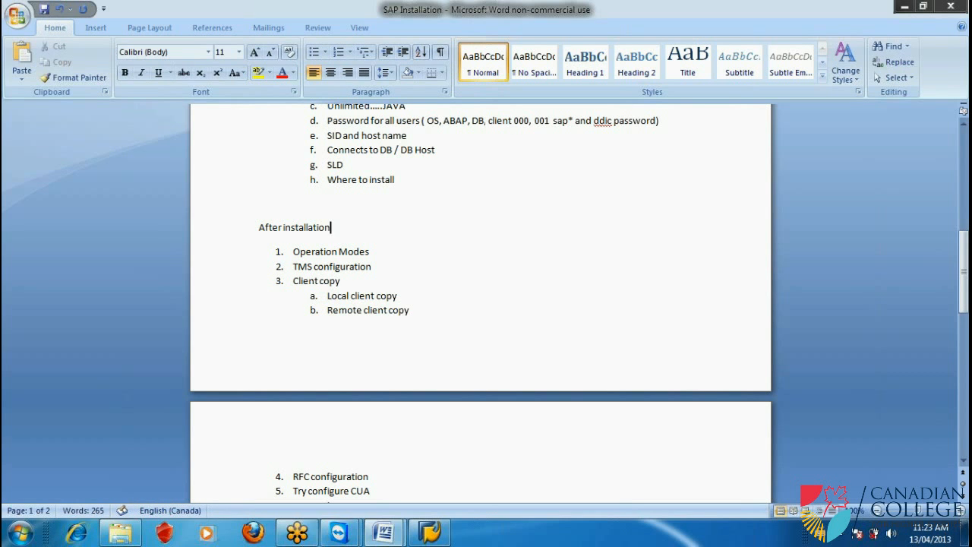
key(Return)
text(1.)
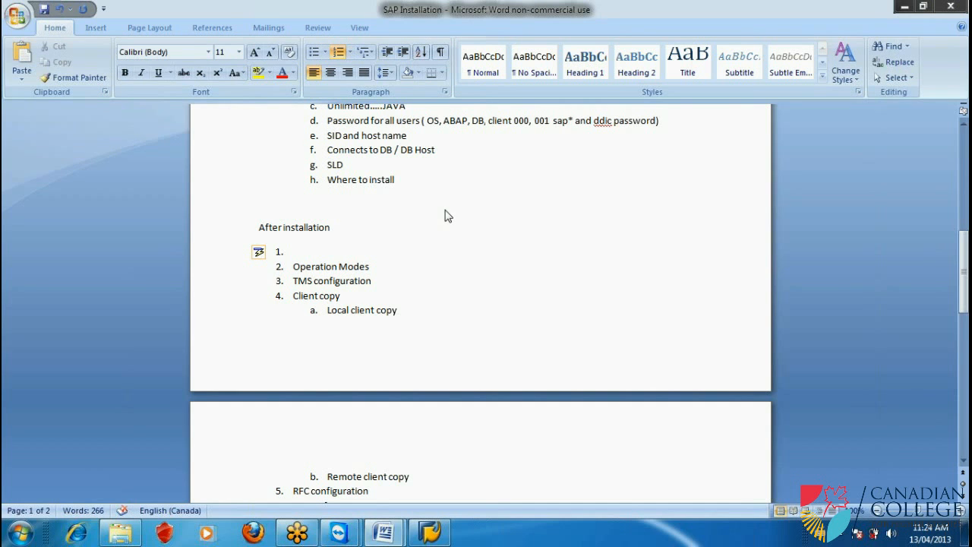
key(BackSpace)
key(BackSpace)
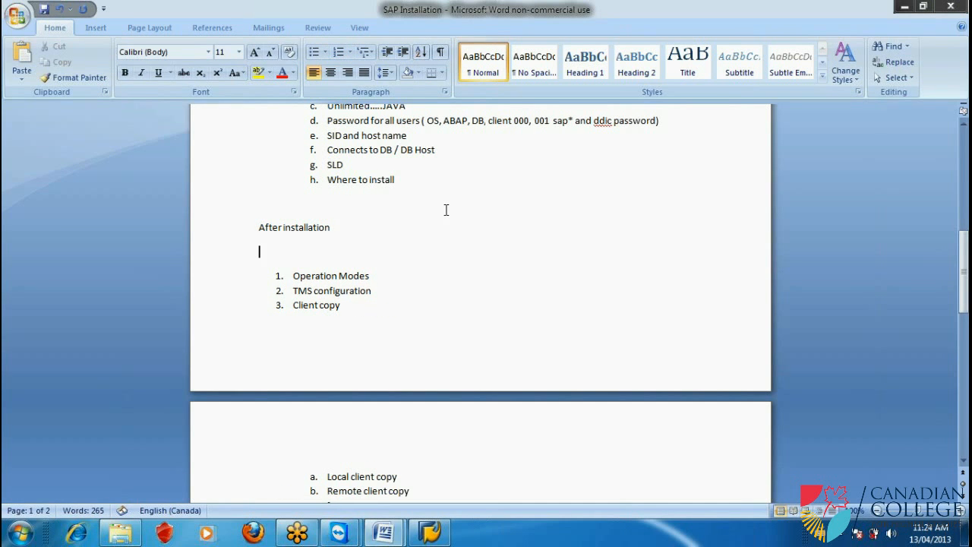
text(a.)
key(BackSpace)
key(BackSpace)
text(A.)
key(BackSpace)
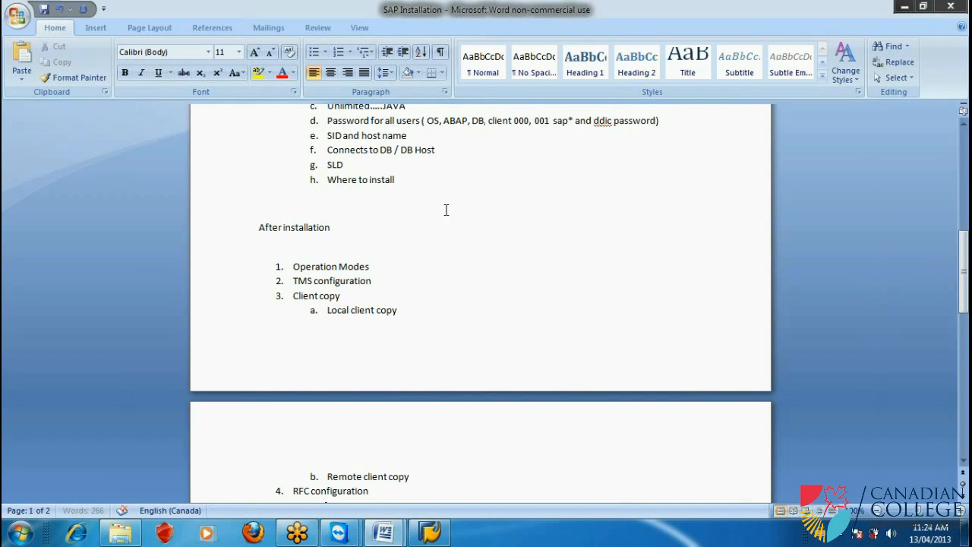
key(BackSpace)
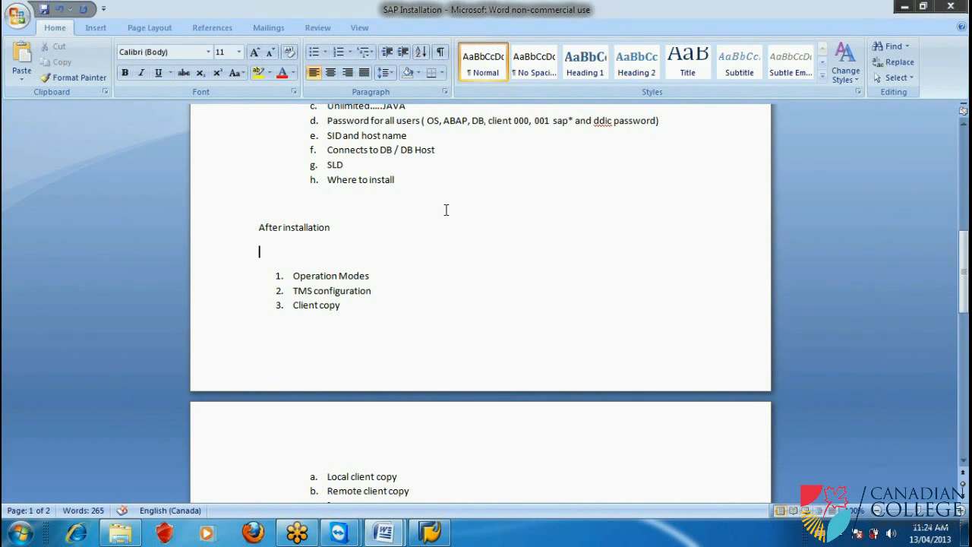
Write "Check installation – SICK, SM28" under After installation, leaving blank lines before the numbered list
key(Return)
key(Return)
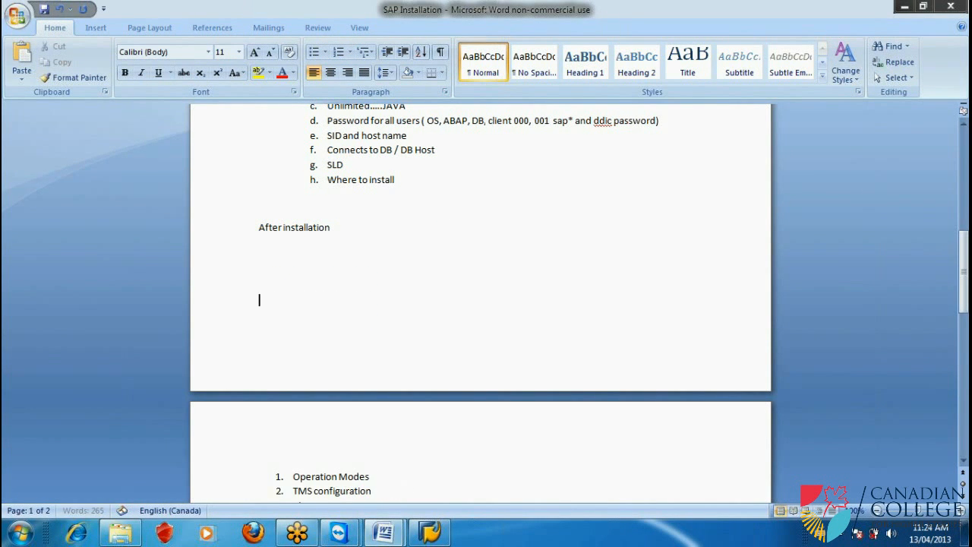
key(BackSpace)
text(chec)
click(260, 203)
text(k)
key(BackSpace)
click(306, 256)
text(k installation -)
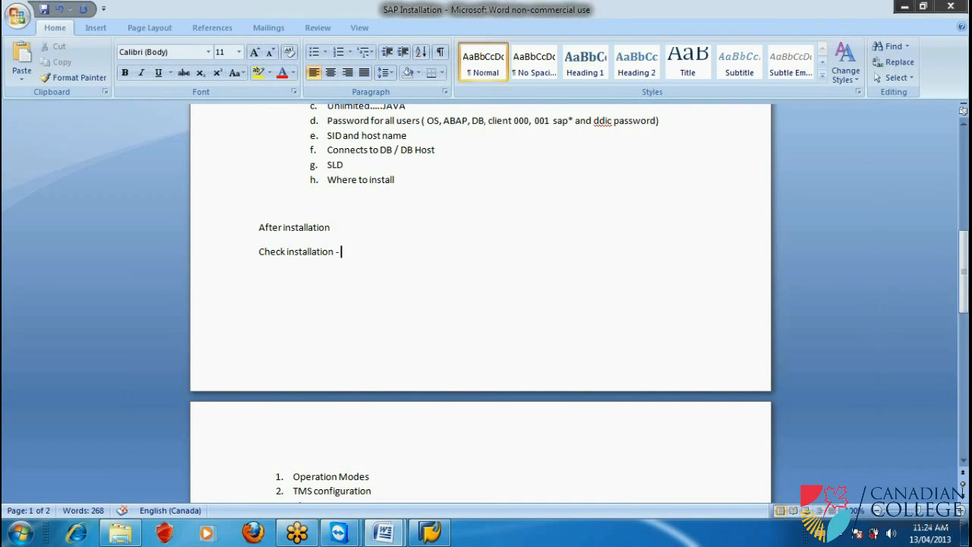
text(SICK)
text(, SM28)
Switch to SAP Logon and log on to the Product system, client 800, with the user name and account password
click(430, 533)
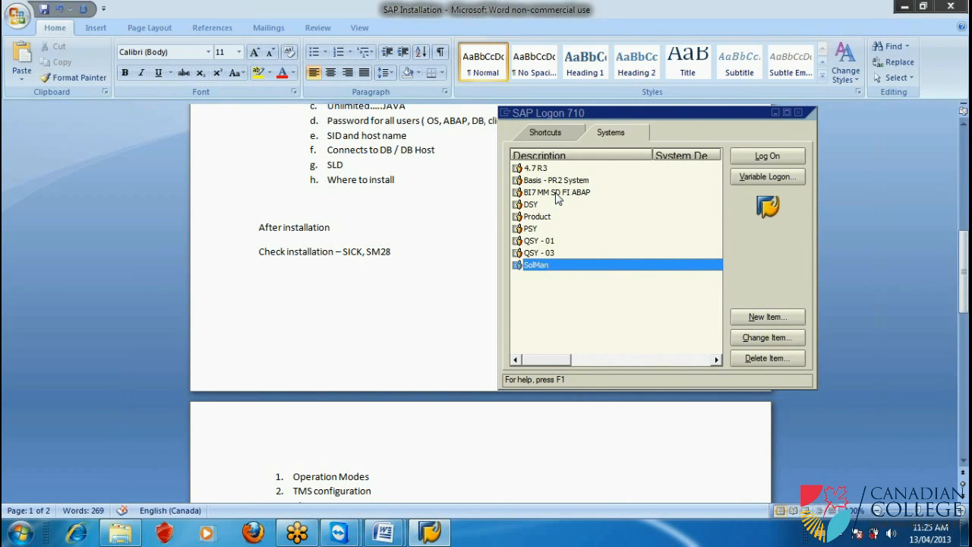
double_click(548, 217)
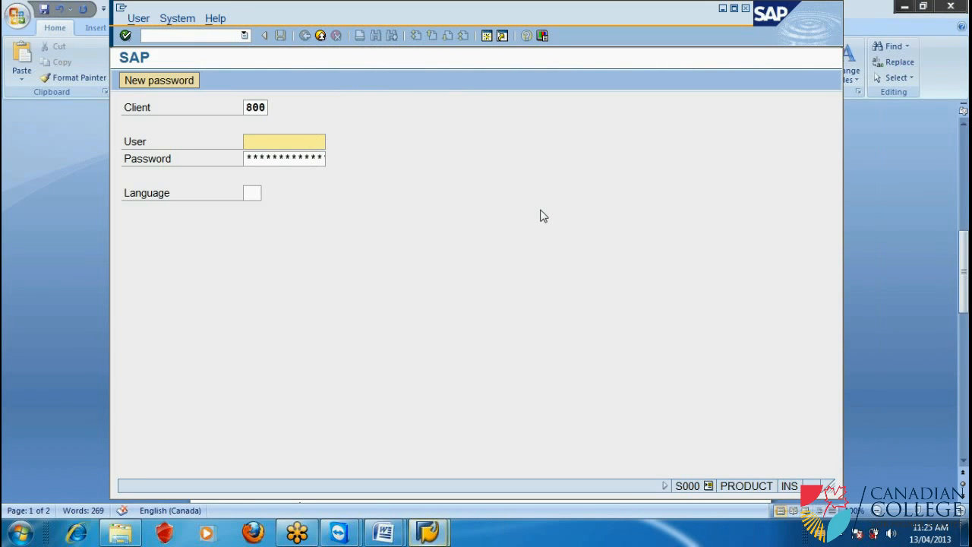
text(don)
key(Tab)
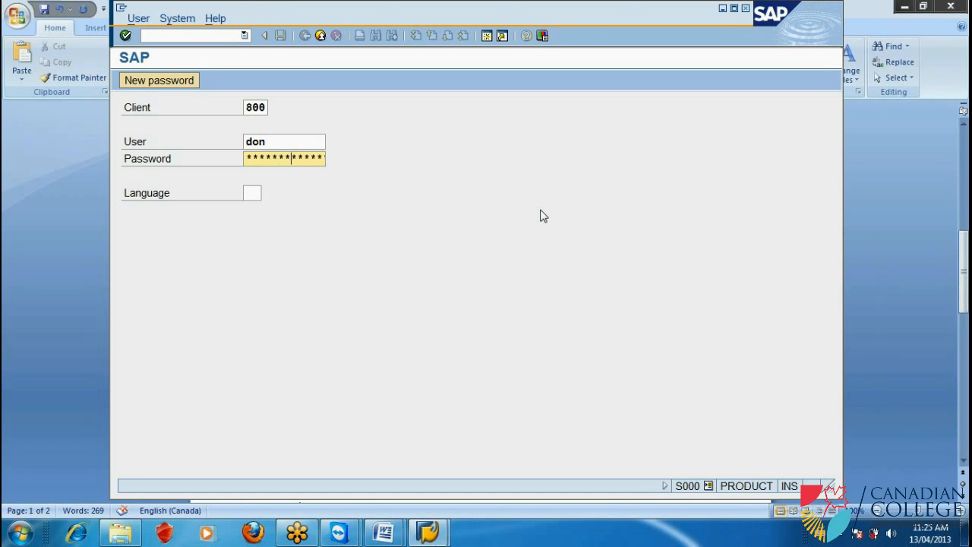
key(Return)
Run the SAP initial consistency check with transactions SICK and SM28, returning to SAP Easy Access
text(sick)
key(Return)
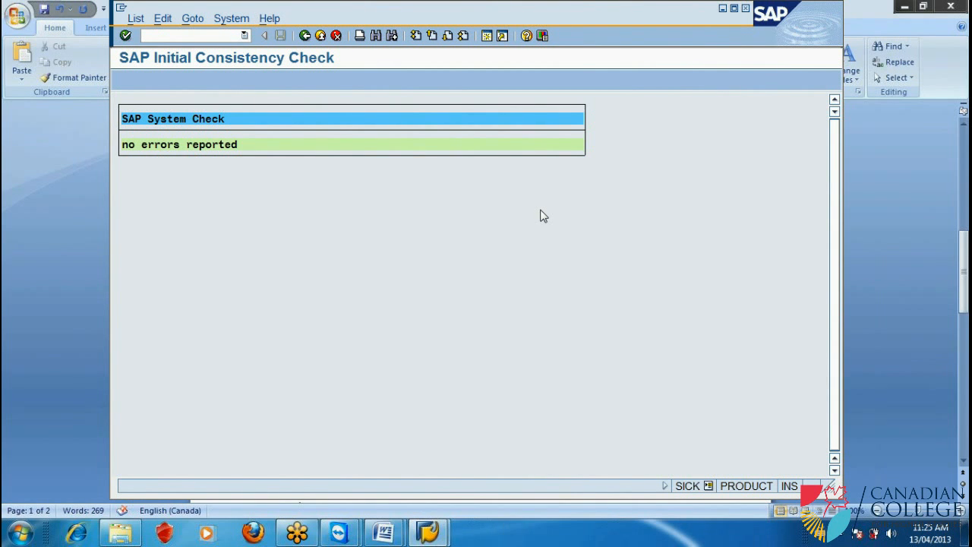
click(307, 40)
text(sm28)
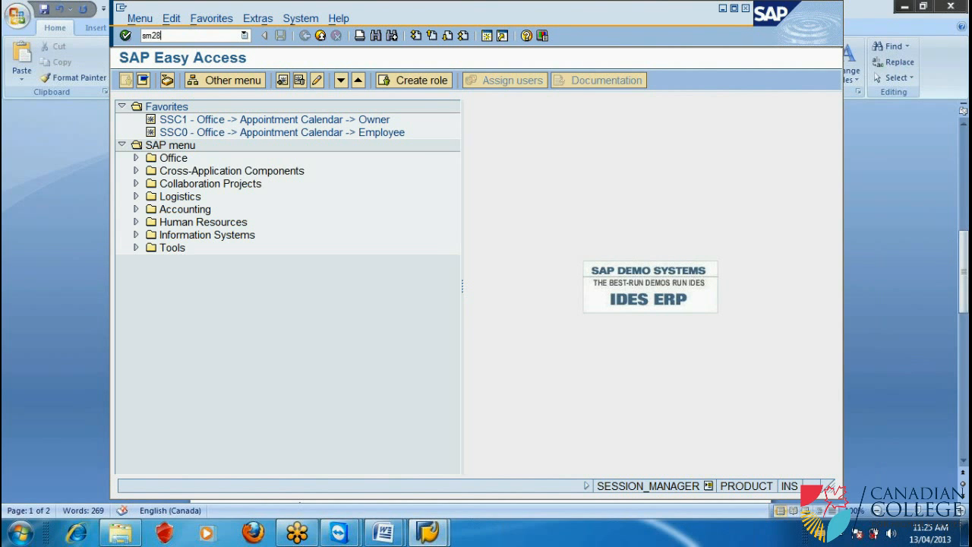
key(Return)
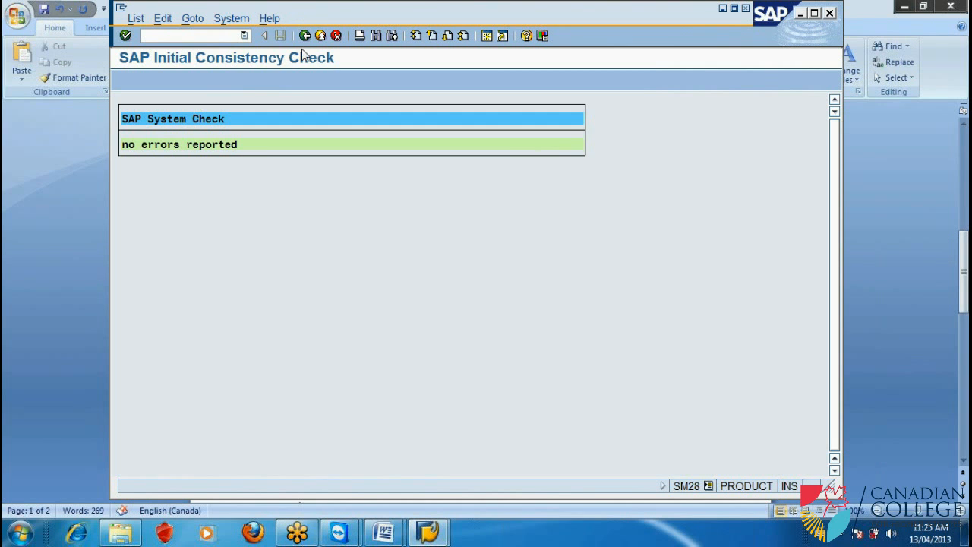
click(306, 37)
click(245, 35)
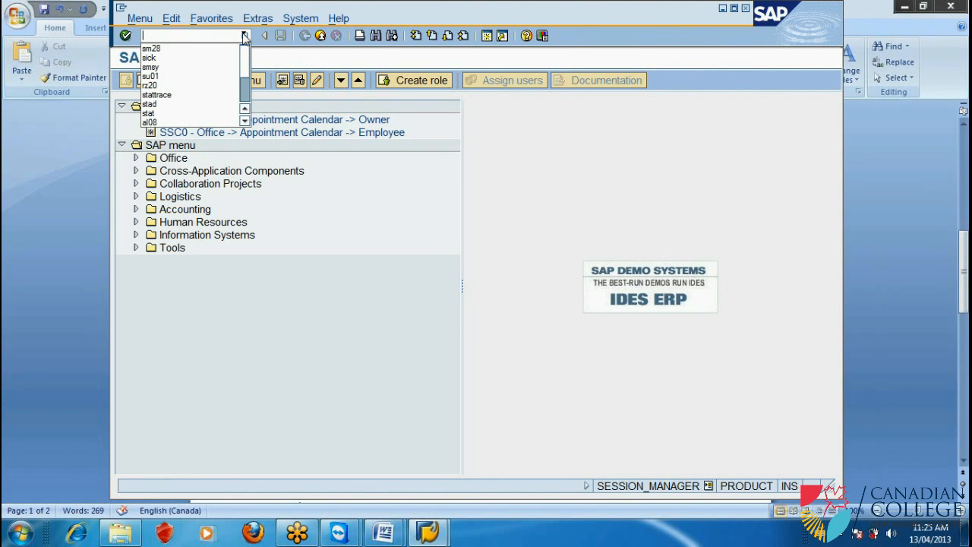
click(607, 383)
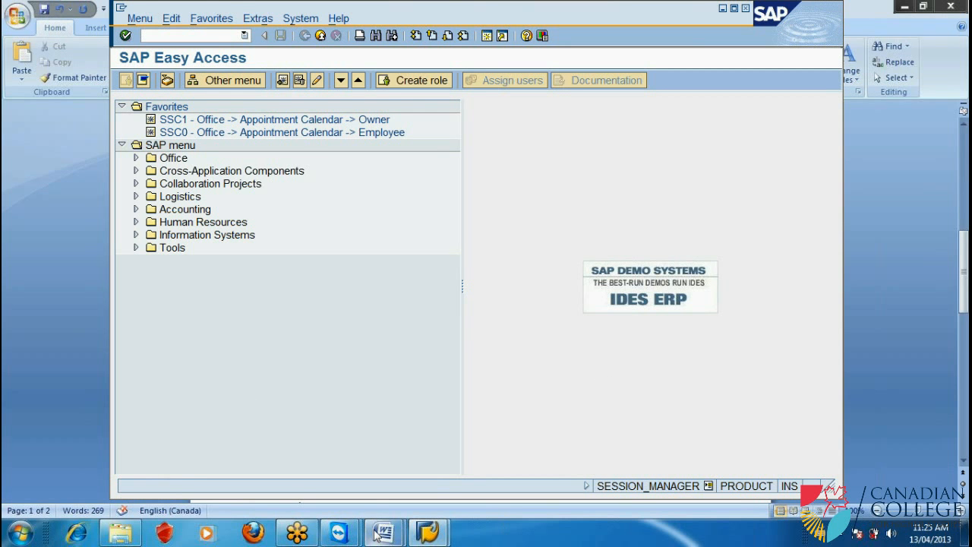
Switch back to the Word document and add the line "SGEN" below the Check installation line
mouse_move(377, 535)
click(522, 426)
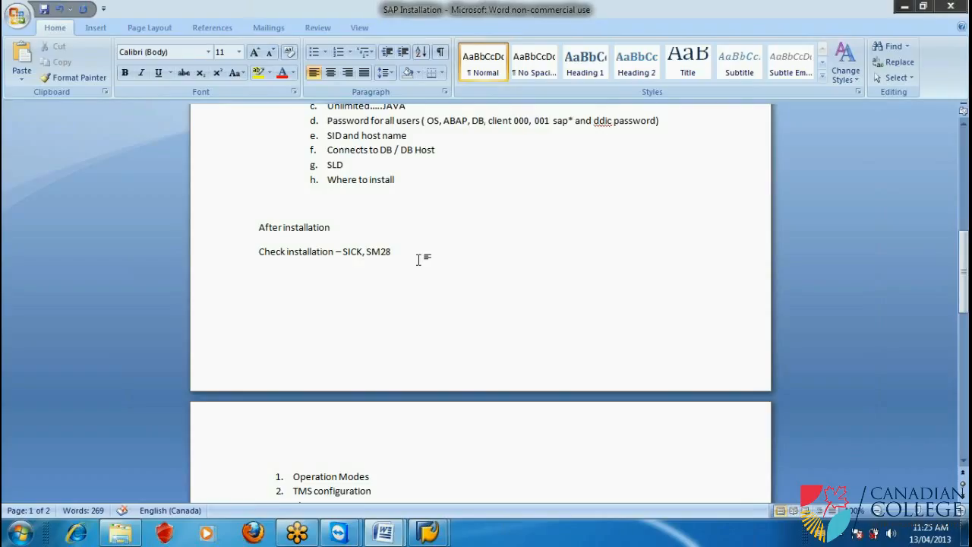
key(Return)
text(SGEN)
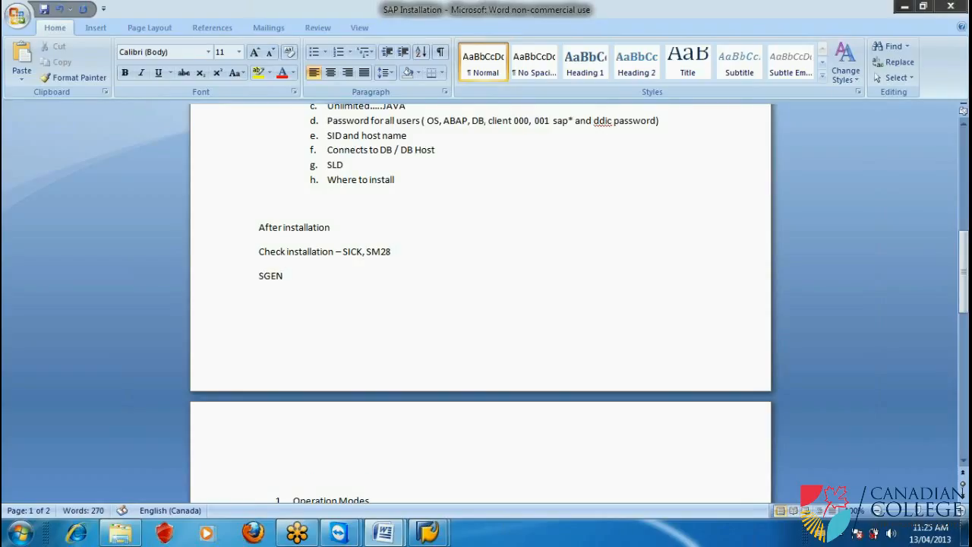
key(Return)
Switch to SAP Easy Access, start transaction SGEN and continue with the Regenerate After an SAP System Upgrade task
mouse_move(427, 532)
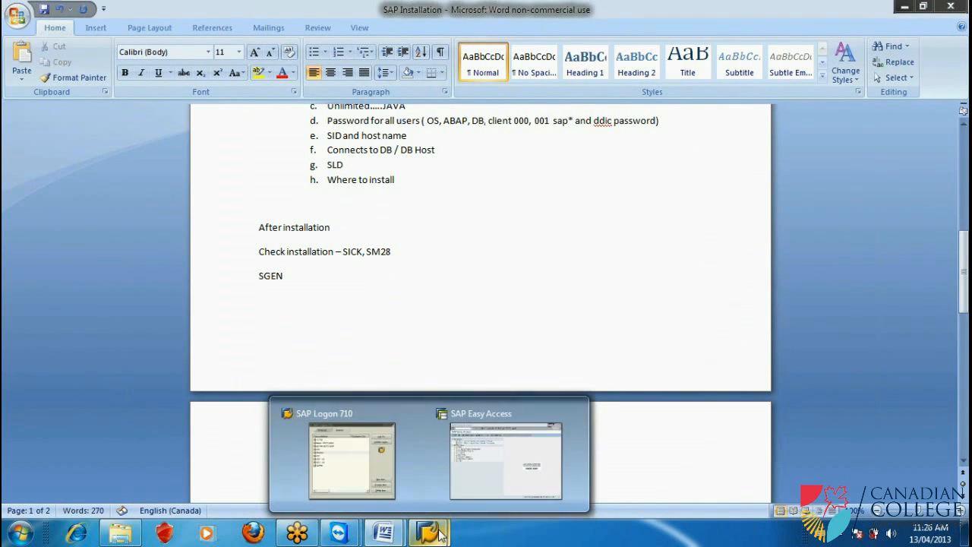
click(486, 459)
text(sgen)
key(Return)
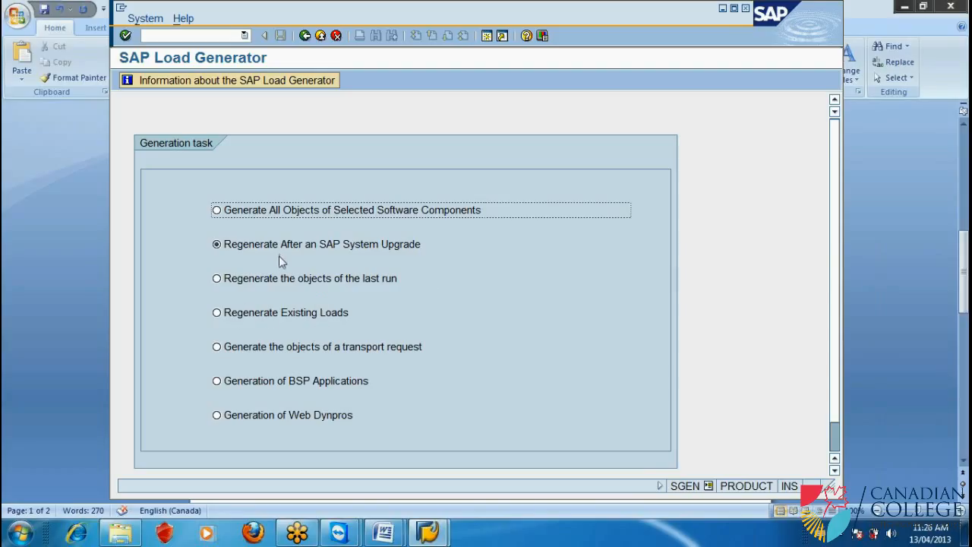
scroll(678, 274, down, 1)
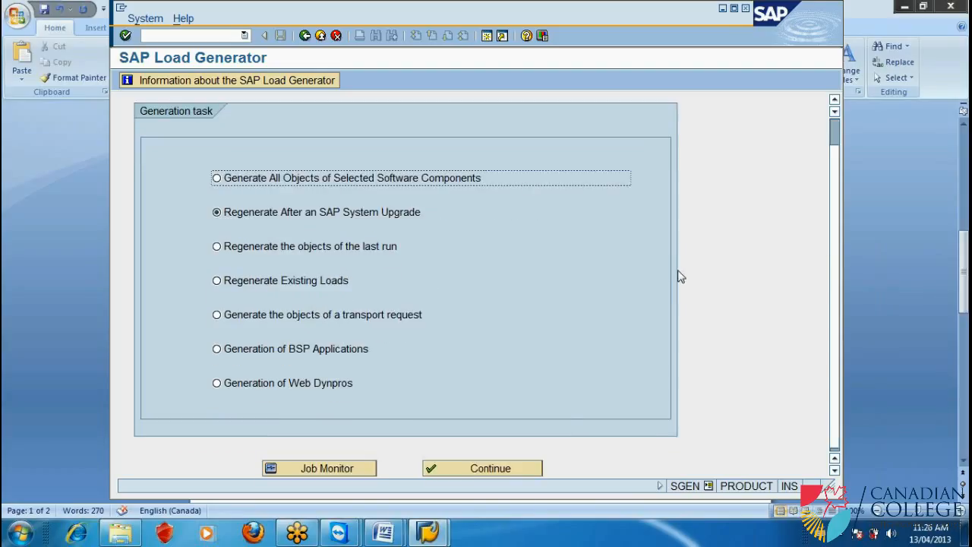
click(523, 471)
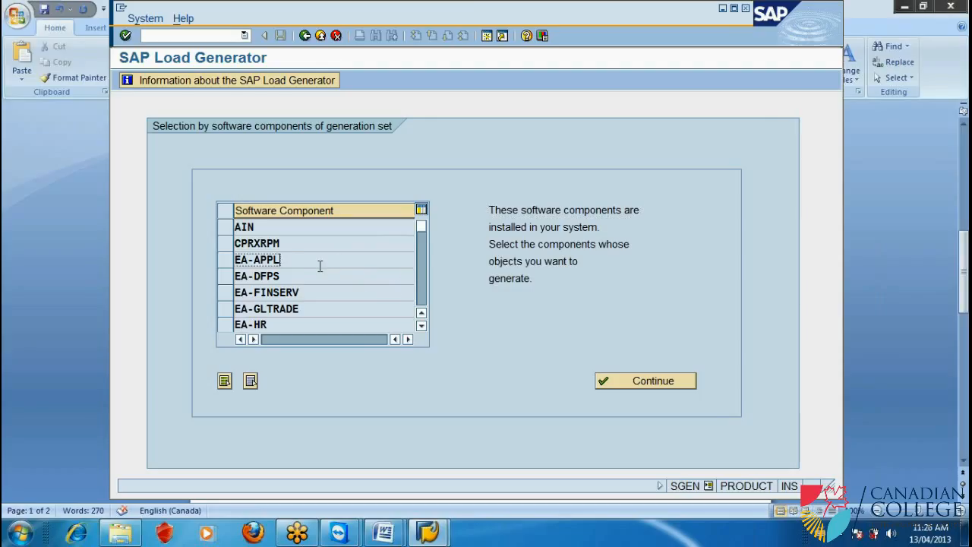
Select the SAP_BASIS software component for the generation set and continue to the server selection
scroll(320, 266, down, 2)
scroll(319, 265, down, 2)
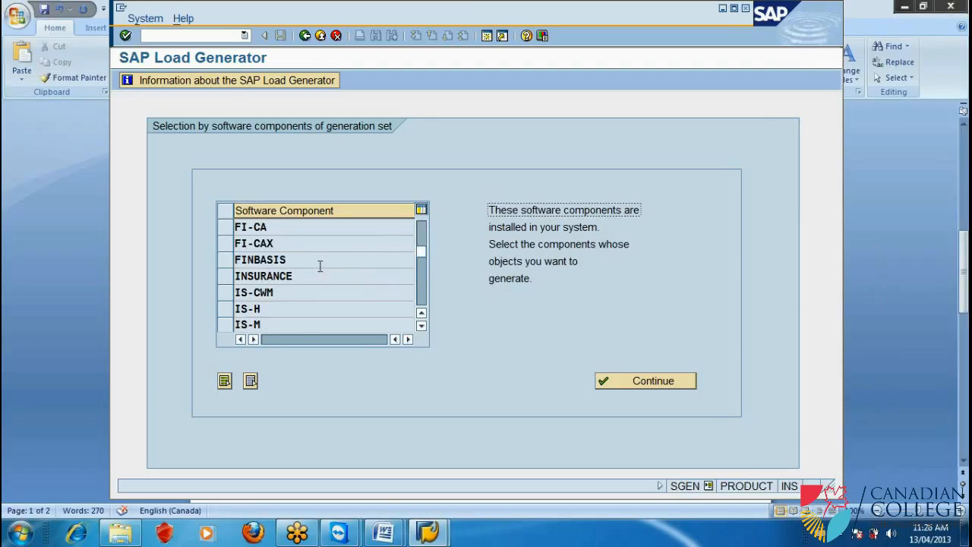
scroll(320, 266, down, 2)
scroll(320, 266, down, 2)
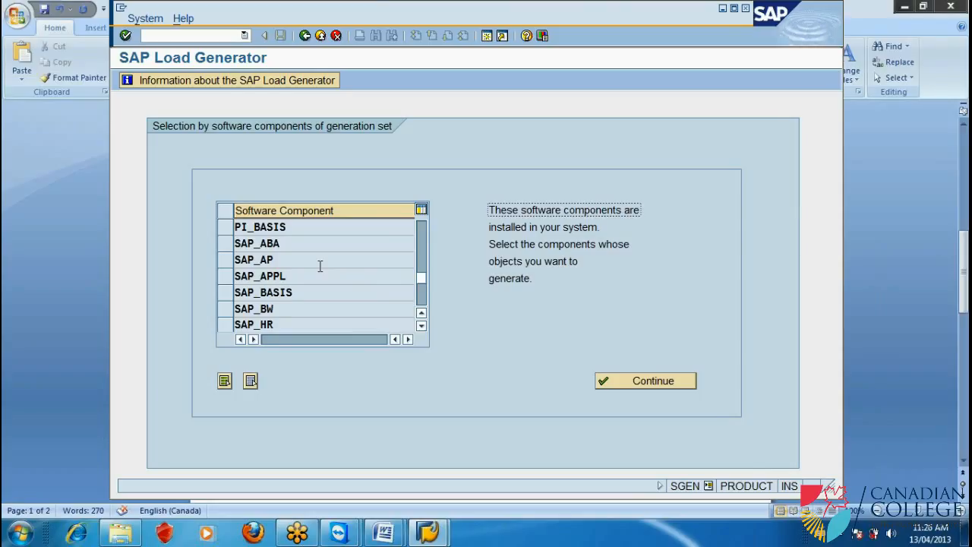
click(264, 308)
click(266, 292)
click(225, 293)
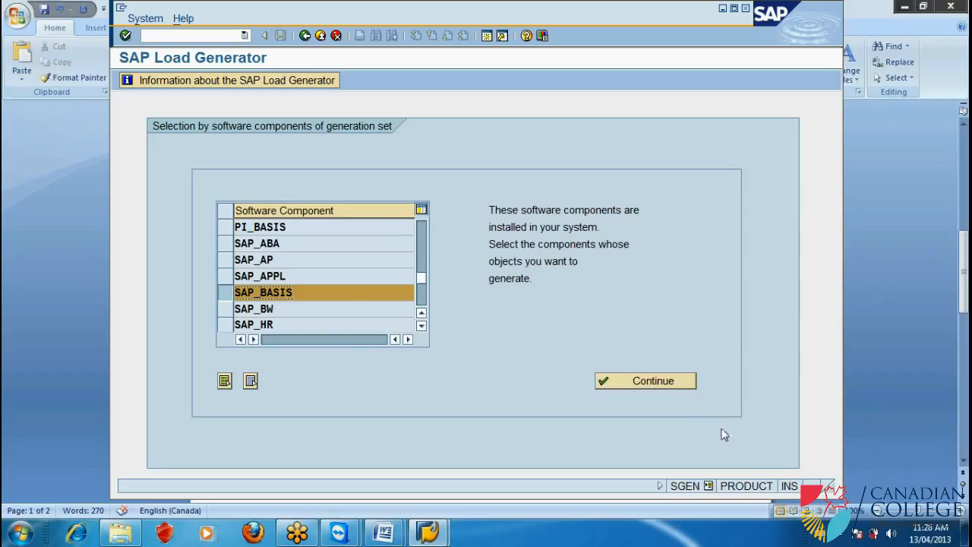
click(661, 381)
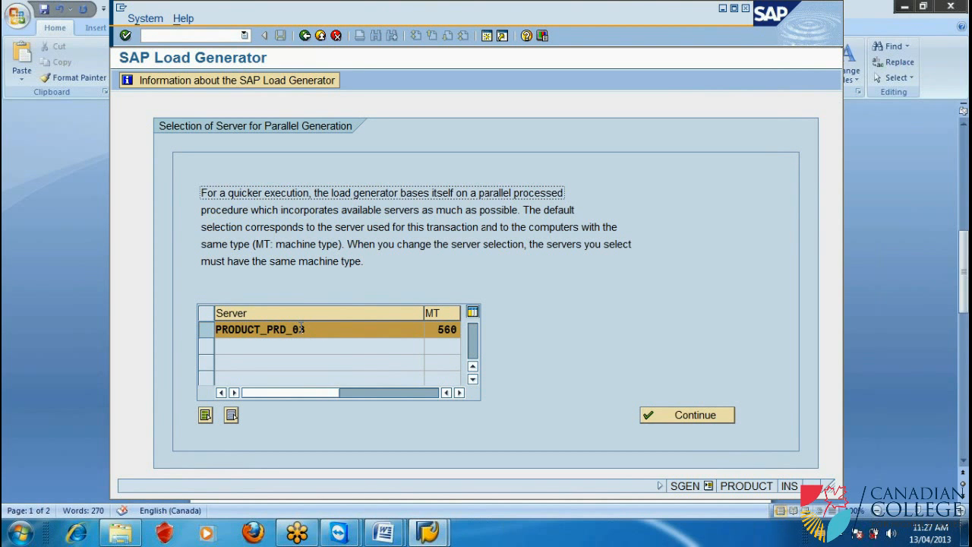
Continue with the preselected server for parallel generation and open the long text of the REPLIST file message
click(693, 414)
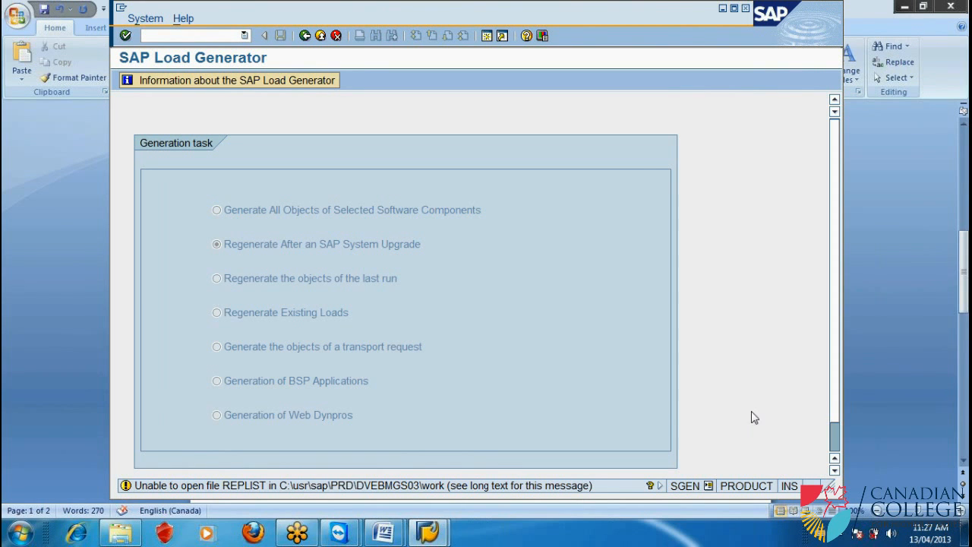
double_click(426, 486)
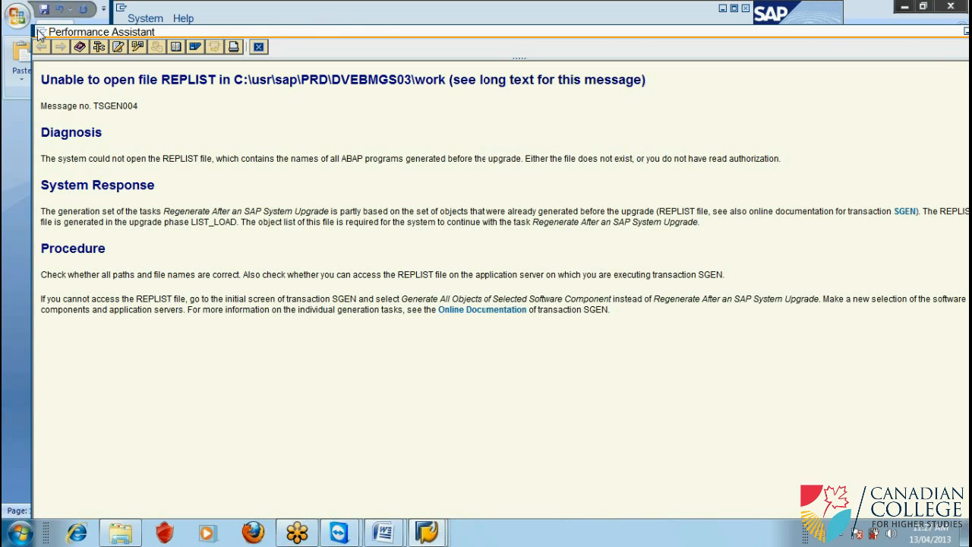
Close the message's long text and leave the SAP Load Generator for the SAP Easy Access screen
double_click(42, 34)
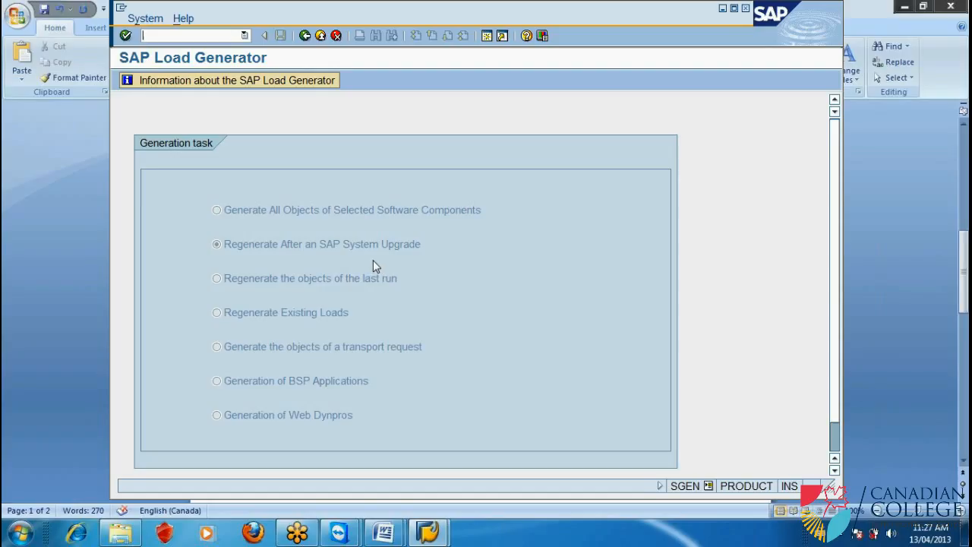
click(305, 36)
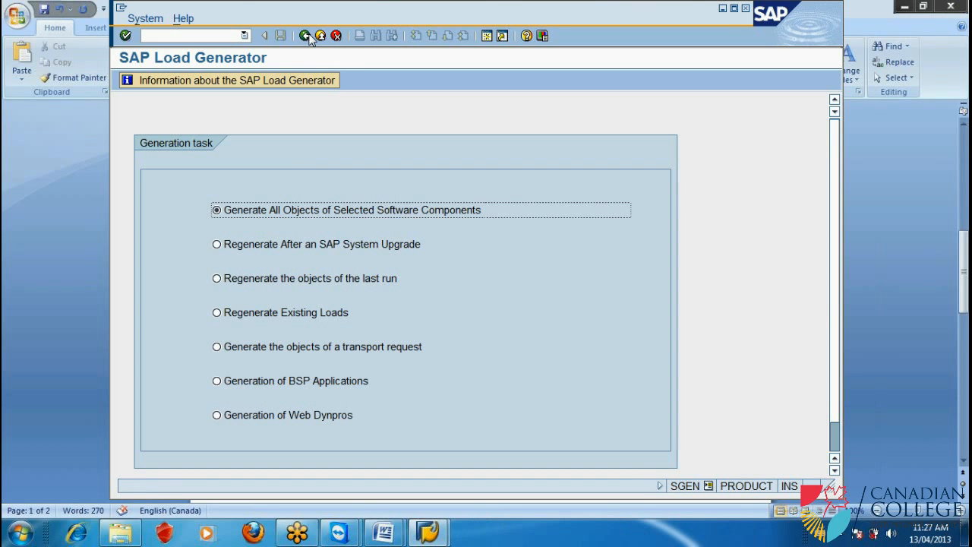
click(306, 36)
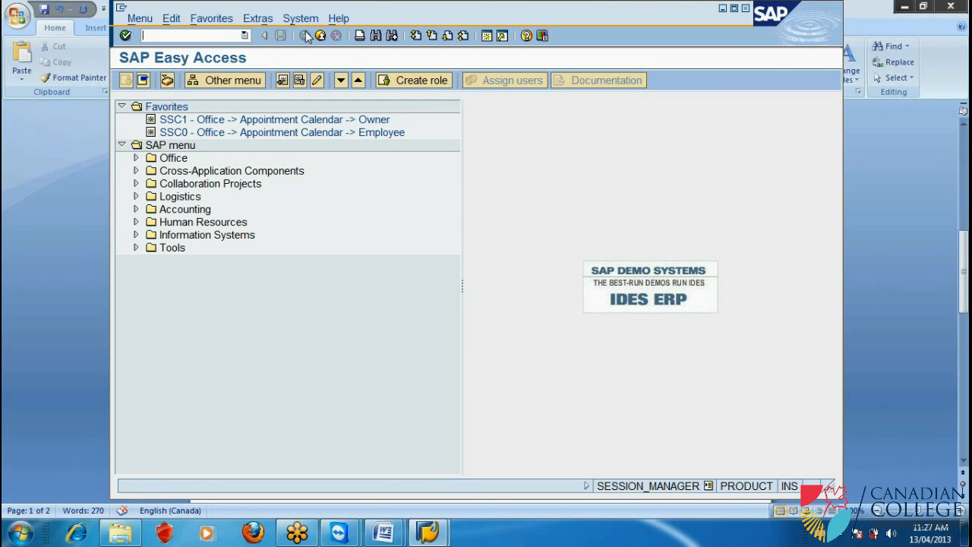
Restart transaction SGEN and continue with the Generate All Objects of Selected Software Components task
click(244, 35)
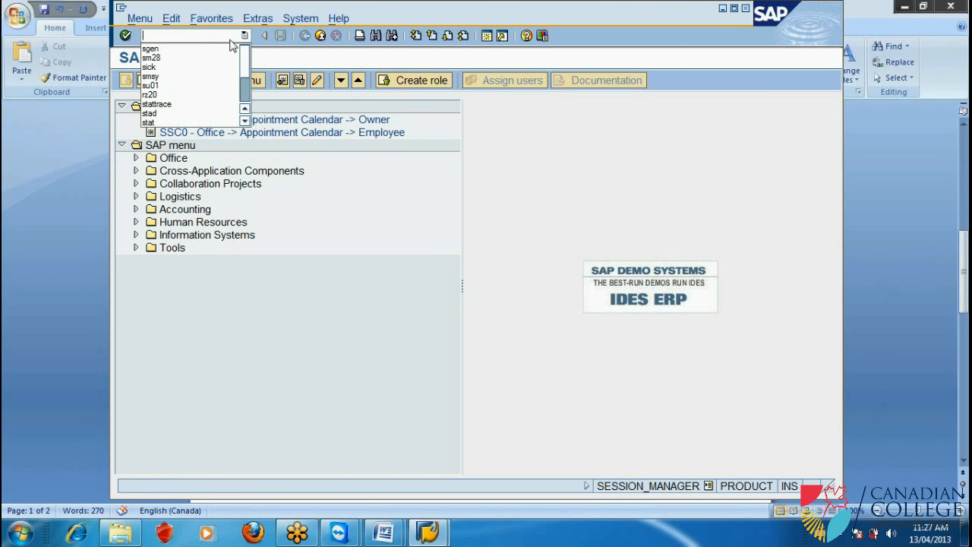
click(226, 49)
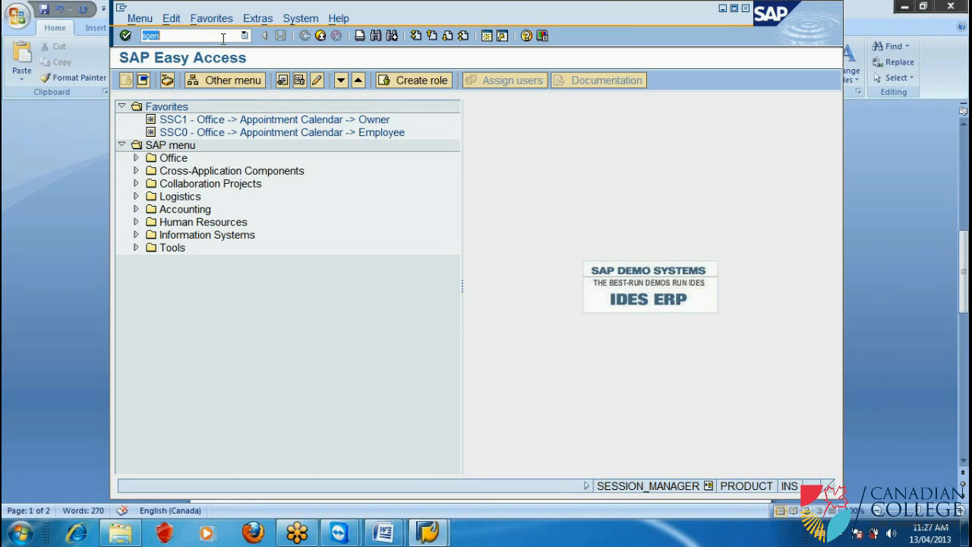
key(Return)
click(235, 213)
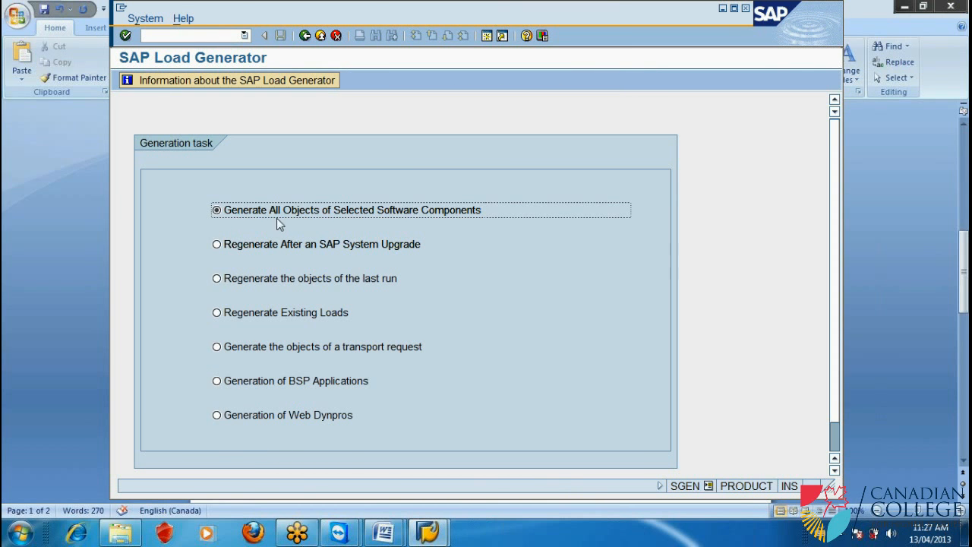
scroll(441, 304, down, 2)
click(473, 471)
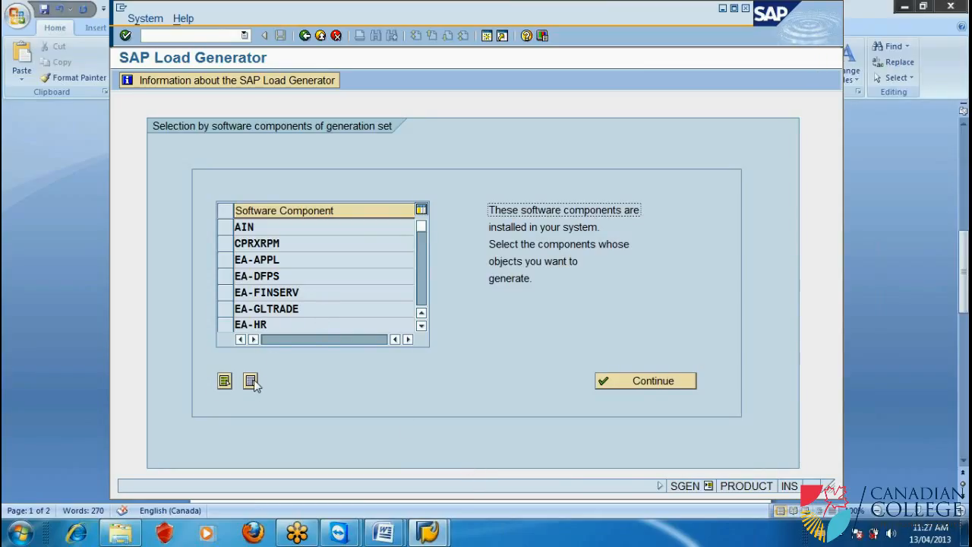
Select all software components for the generation set and continue with the preselected server for parallel generation
click(225, 382)
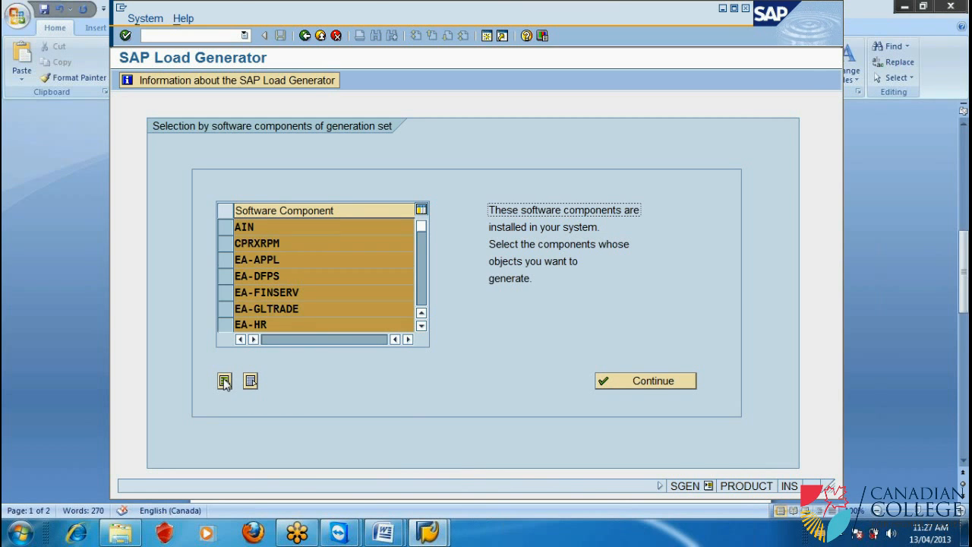
click(645, 391)
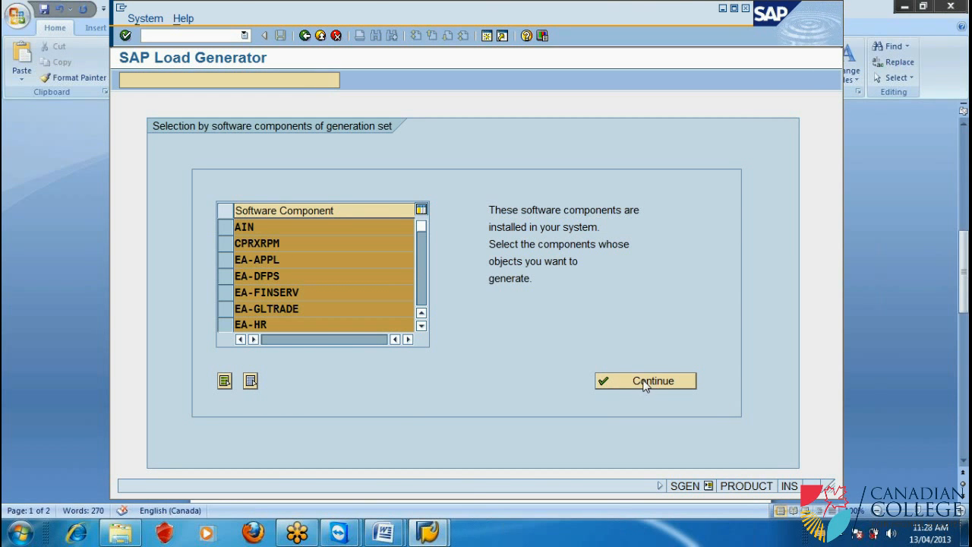
click(696, 416)
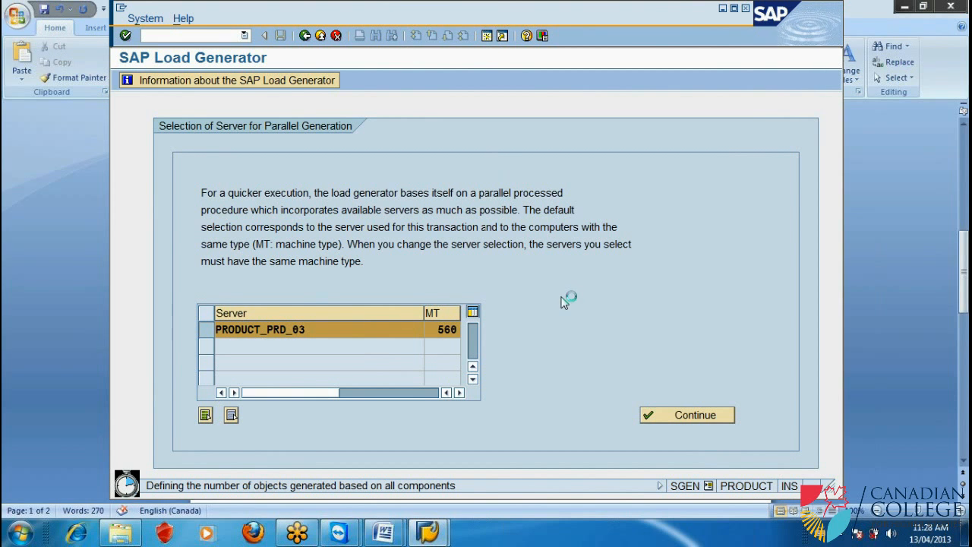
From SAP Logon, log on to the Product system again with the user name and password, without ending any other logons
click(427, 532)
click(301, 457)
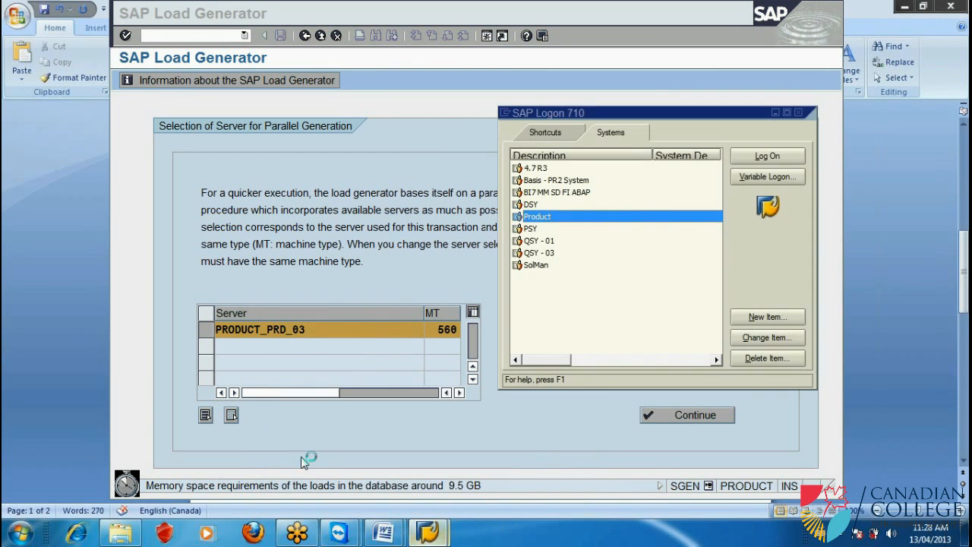
click(752, 157)
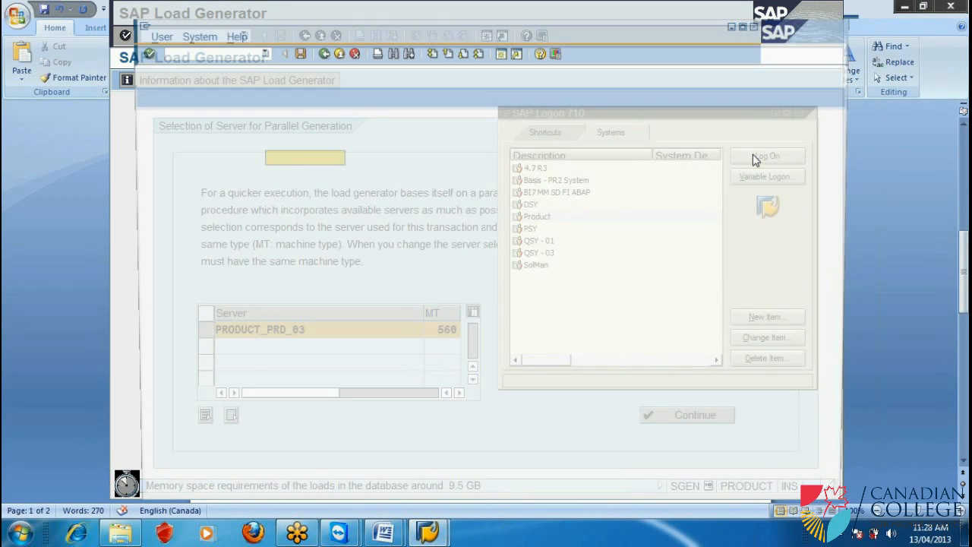
text(don)
key(Tab)
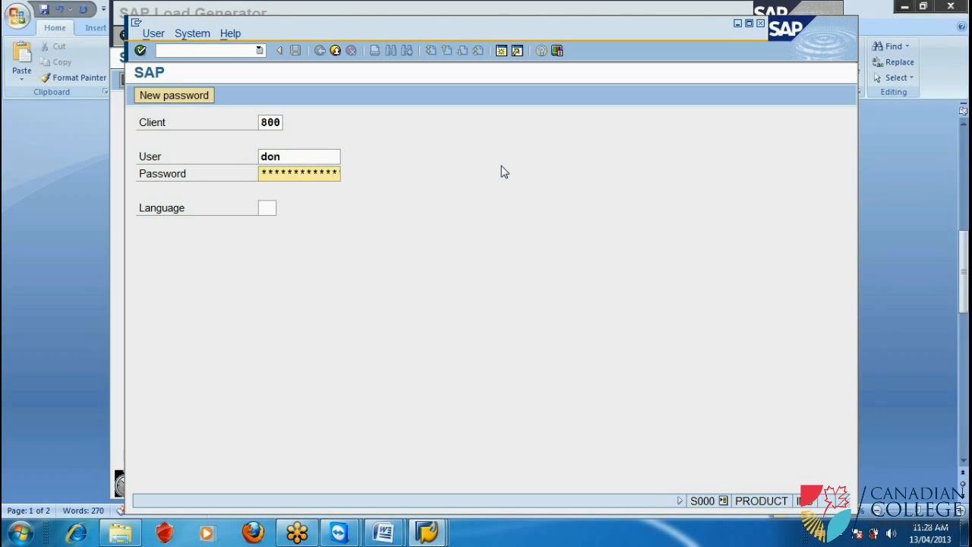
text(**)
key(Return)
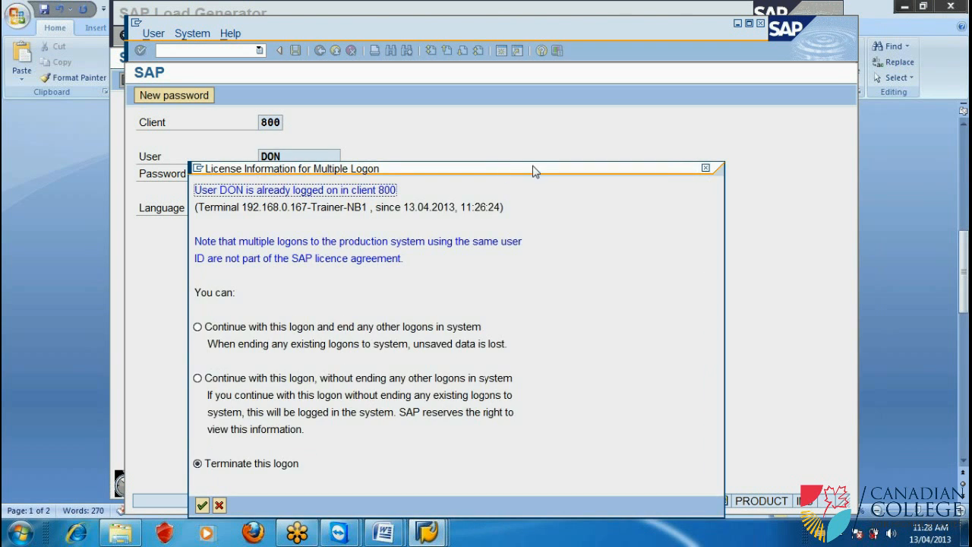
click(349, 378)
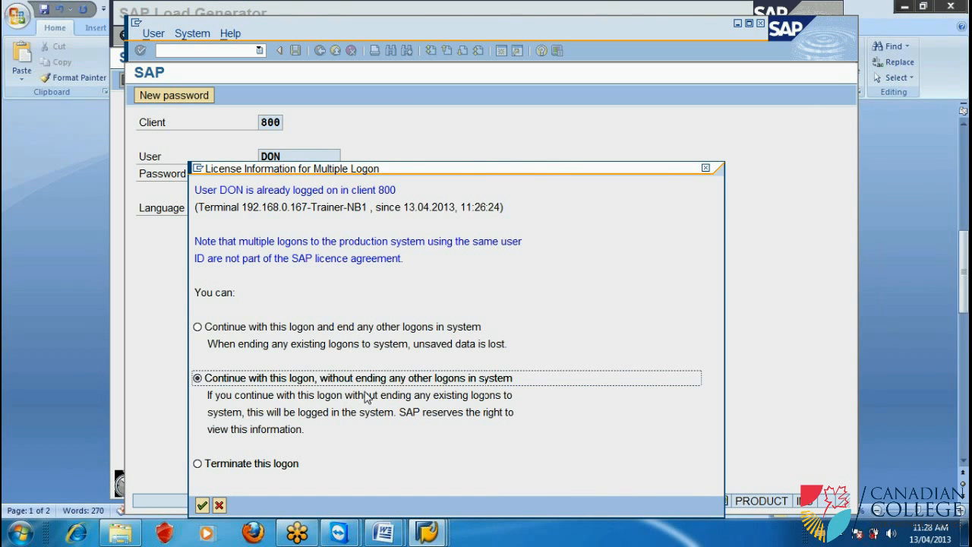
click(201, 504)
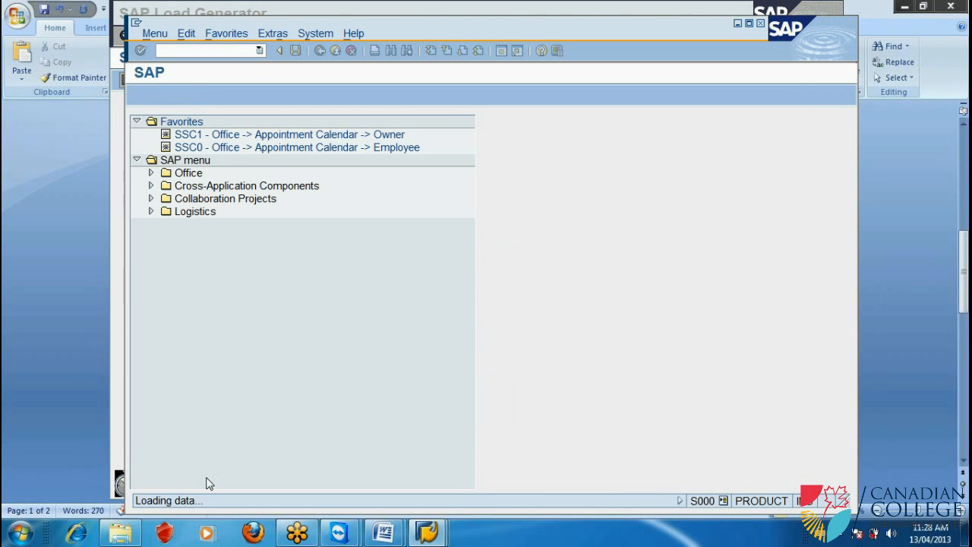
Move the new session window aside and start transaction SM50 in it
drag(277, 21, 485, 75)
text(sm50)
key(Return)
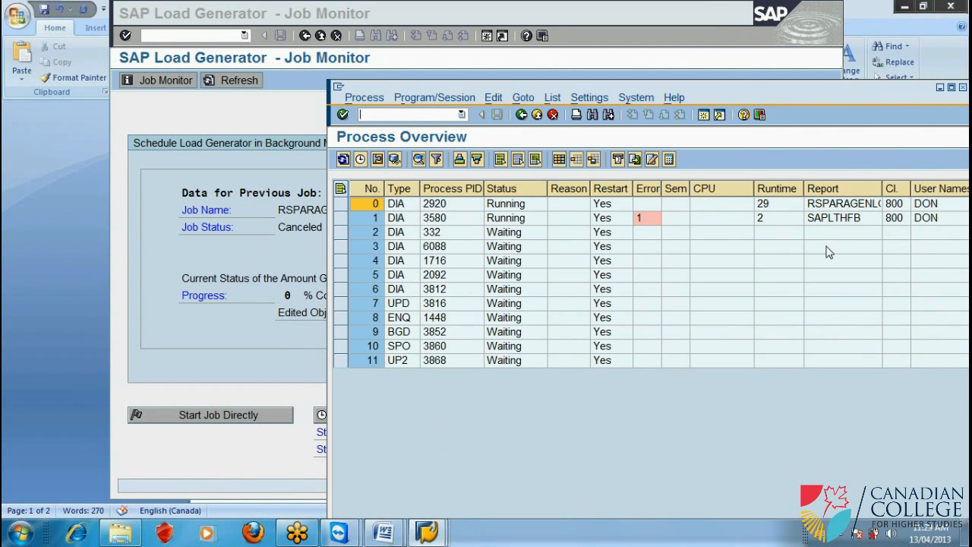
Return to the Load Generator Job Monitor, start the generation job directly and refresh its status
click(278, 462)
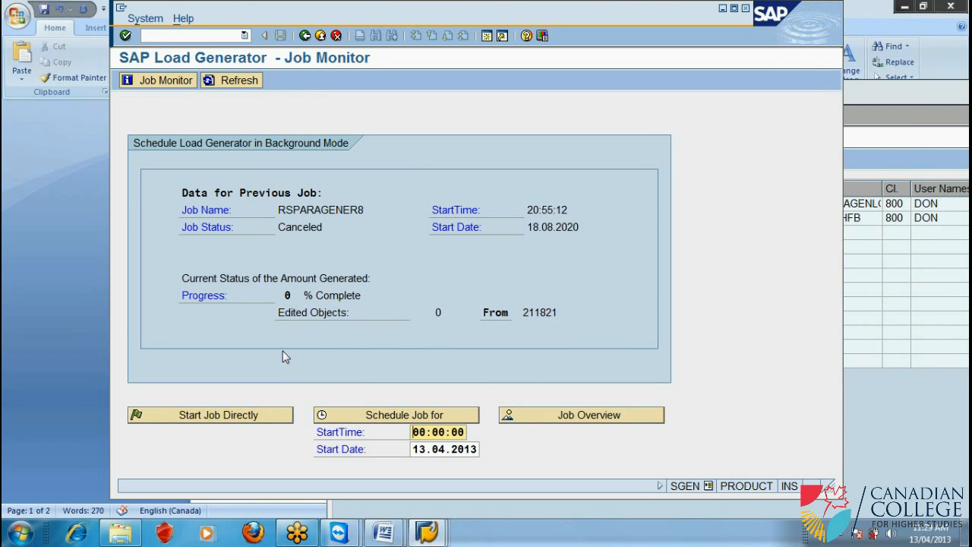
click(260, 420)
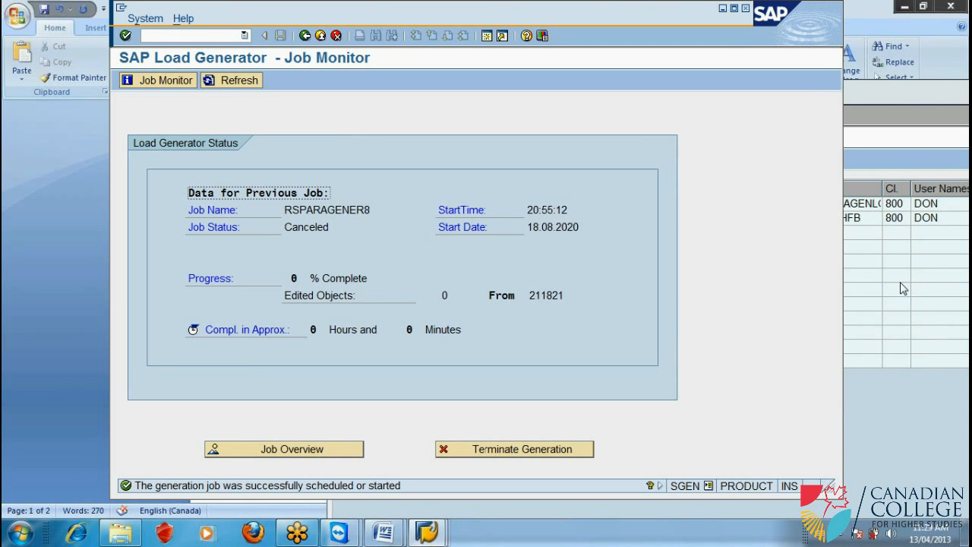
click(245, 87)
click(244, 84)
click(245, 83)
click(245, 82)
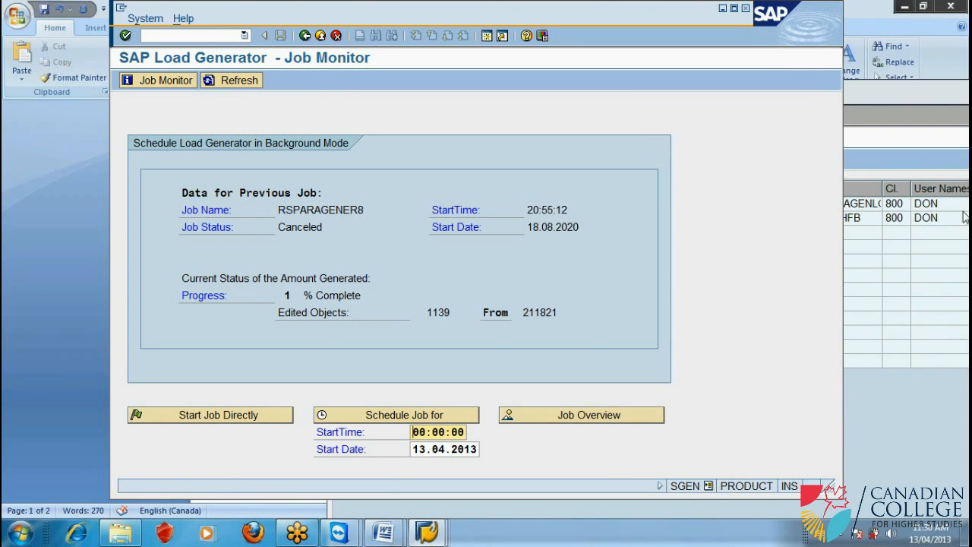
Switch back to the Process Overview, refresh the work process list and move its window fully into view
click(872, 253)
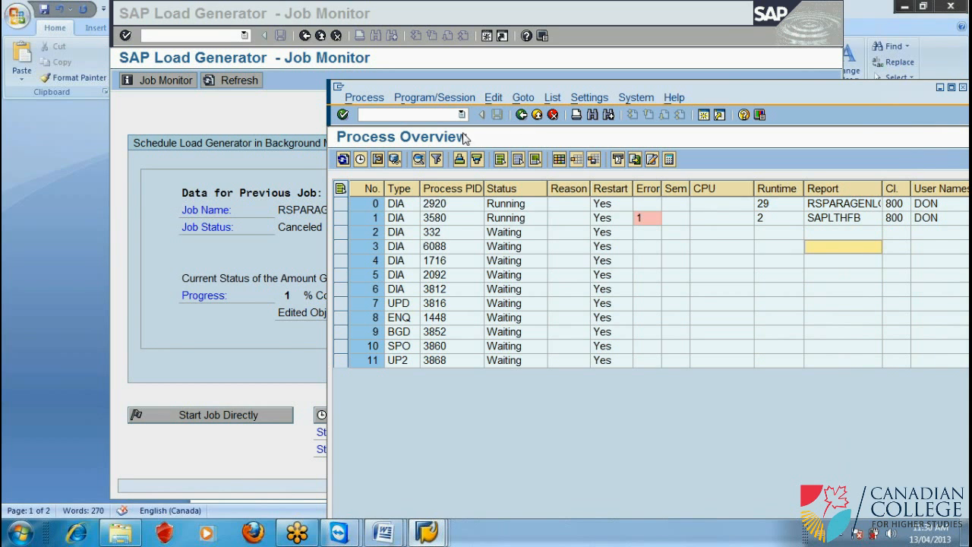
click(343, 160)
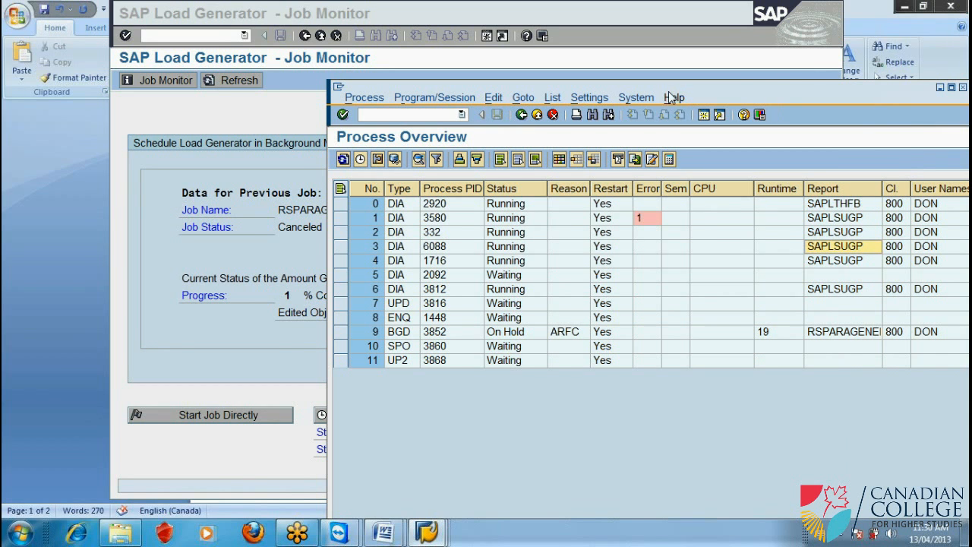
drag(747, 92, 577, 83)
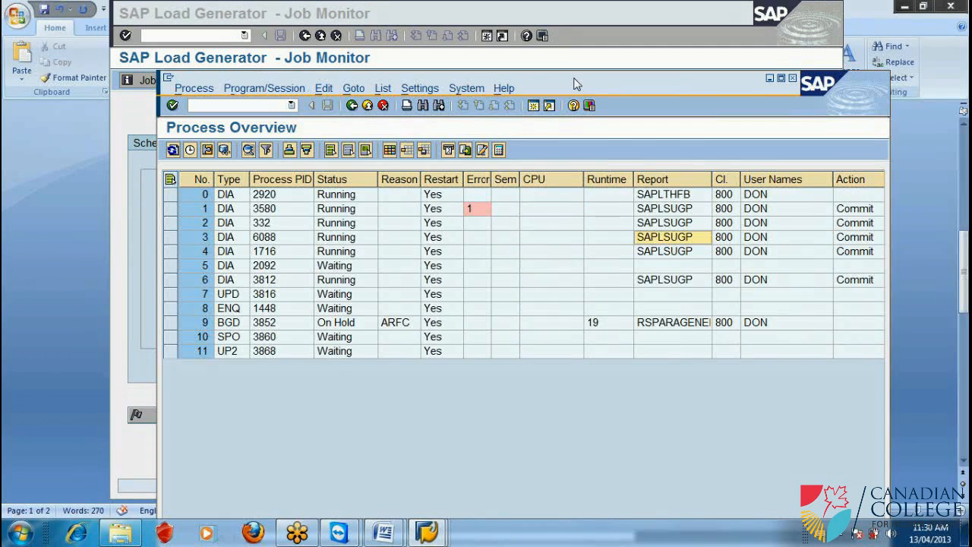
drag(715, 85, 668, 27)
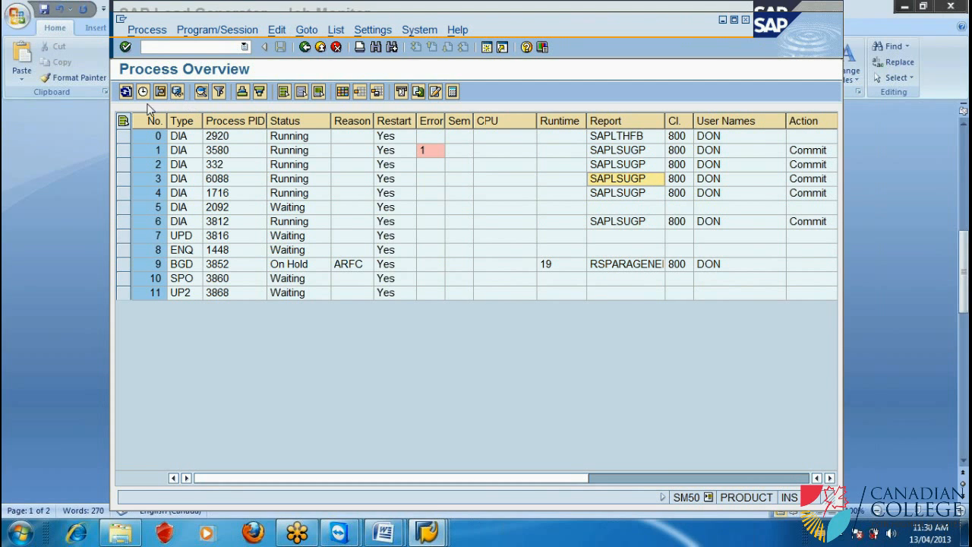
Display the CPU times of the work processes and refresh the list repeatedly to monitor the generation's status and runtime
click(126, 92)
click(126, 91)
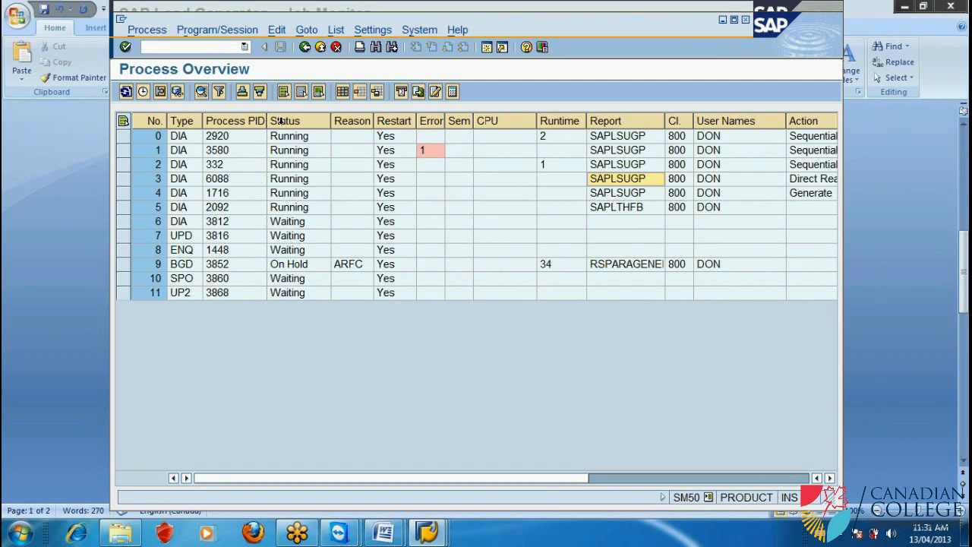
click(143, 91)
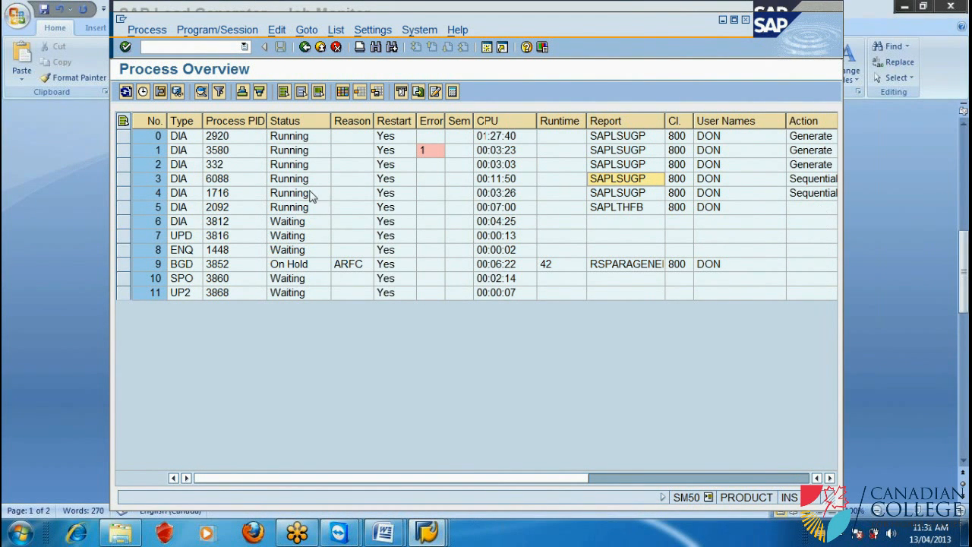
click(126, 92)
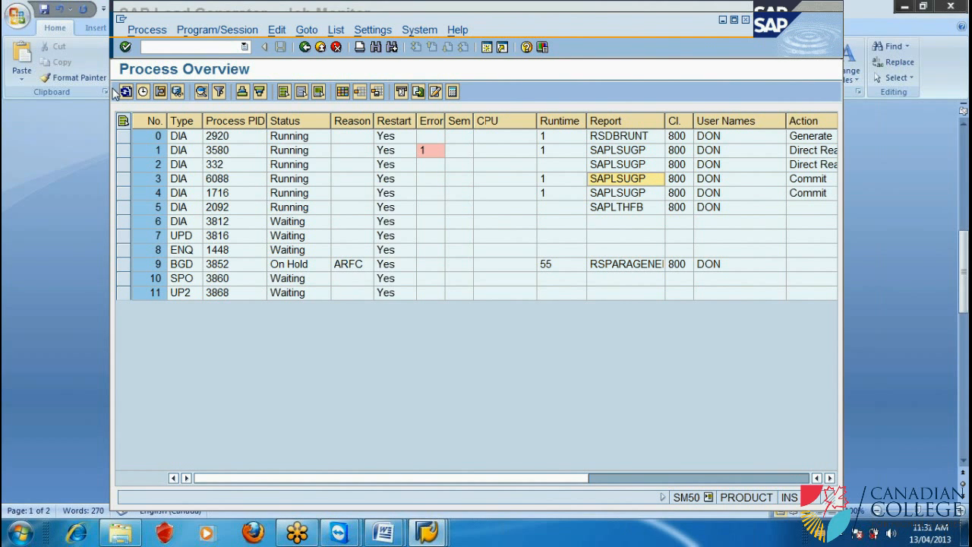
click(125, 92)
click(125, 92)
click(125, 92)
click(125, 92)
click(125, 92)
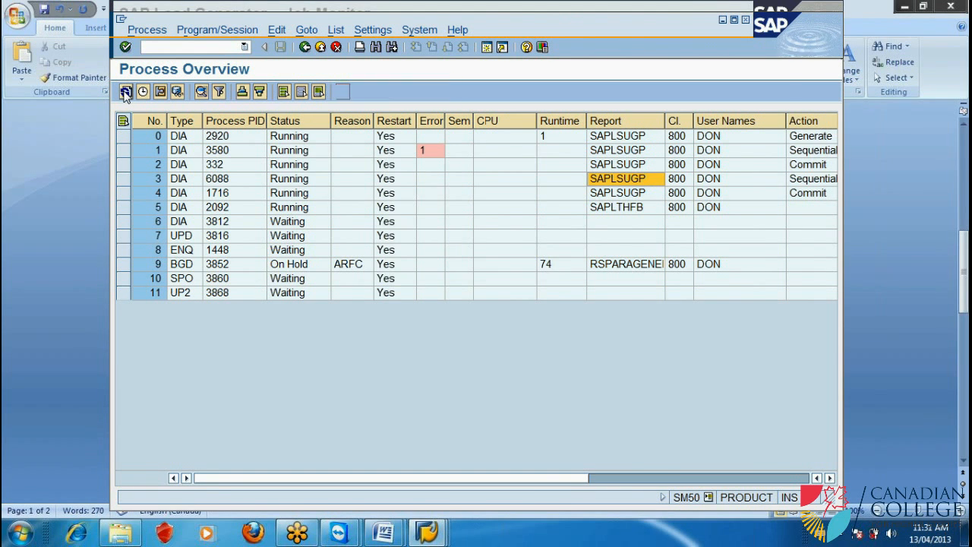
click(126, 92)
click(125, 92)
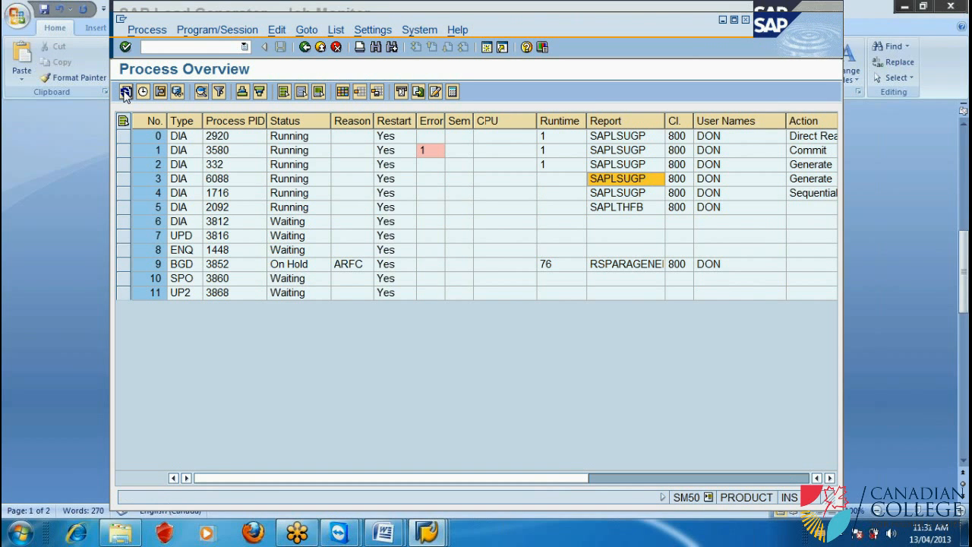
click(126, 92)
click(126, 92)
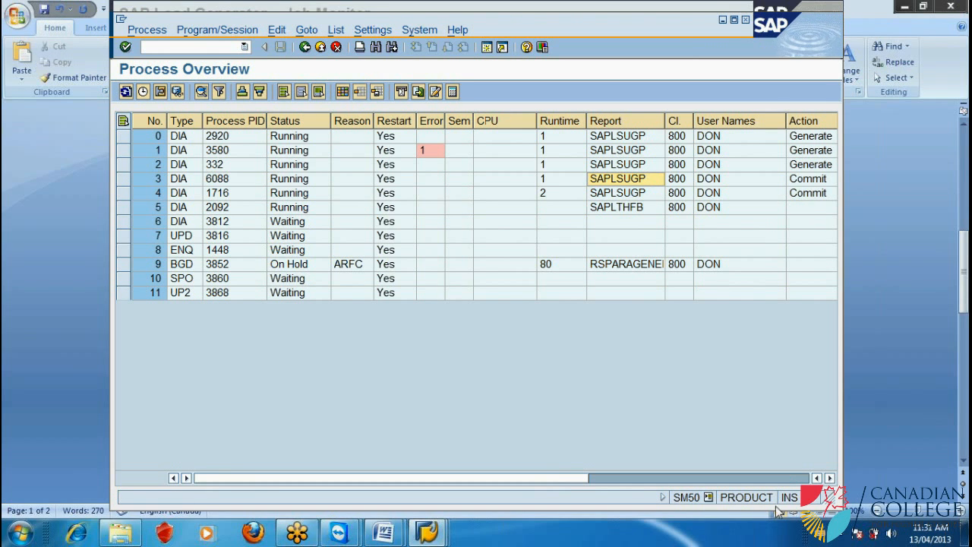
Examine the Action and Table columns of the work processes while refreshing the Process Overview repeatedly
click(830, 479)
click(830, 478)
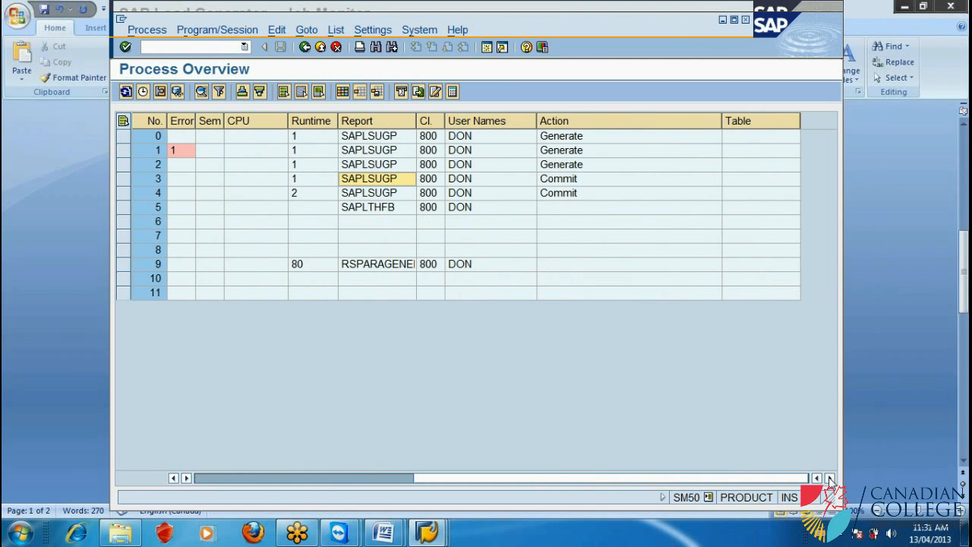
click(127, 92)
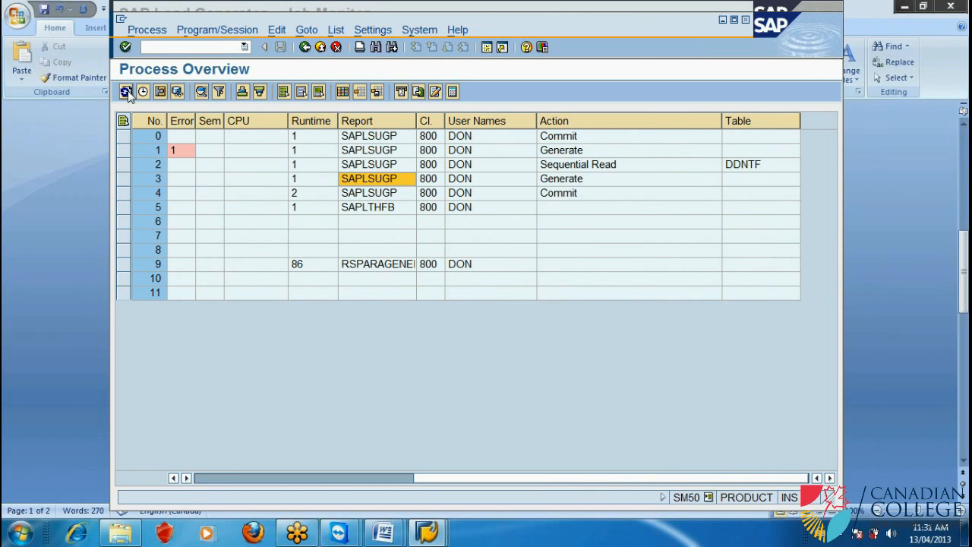
click(126, 92)
click(126, 92)
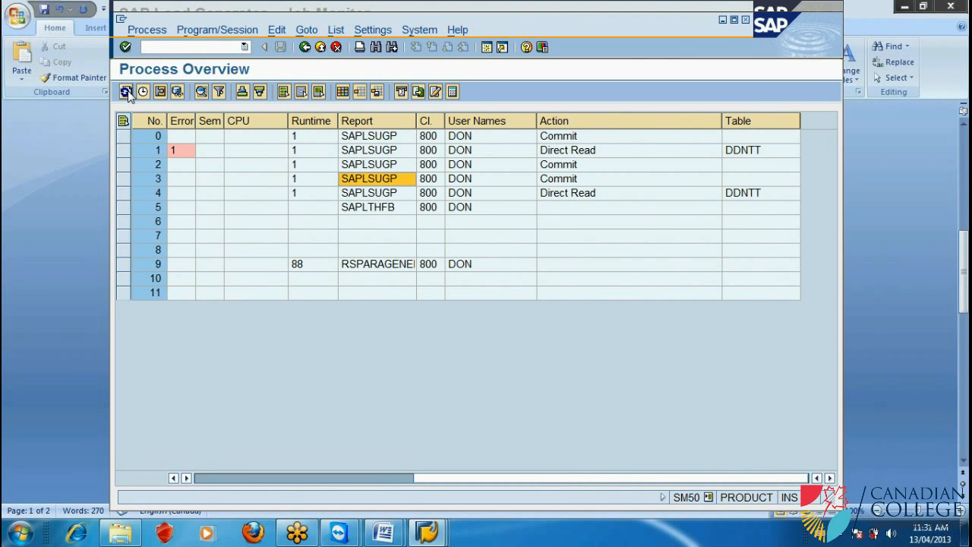
click(126, 92)
click(126, 92)
click(126, 92)
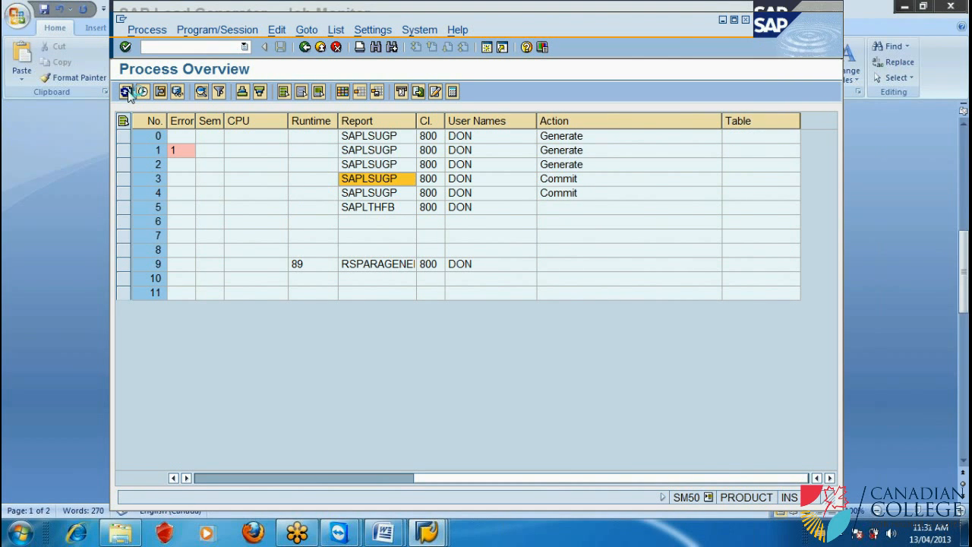
click(126, 92)
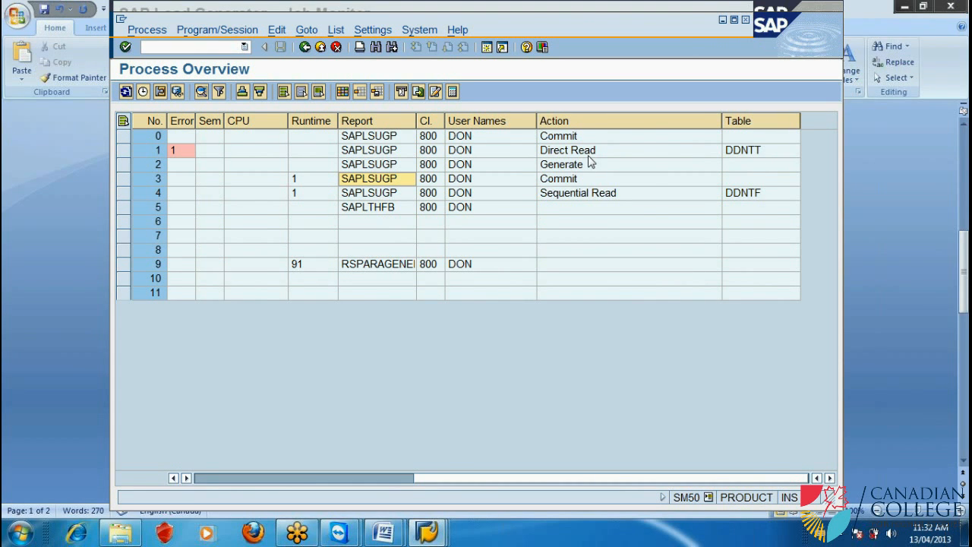
Refresh the Process Overview repeatedly to monitor the runtime, action and table of each generation work process
click(126, 92)
click(126, 92)
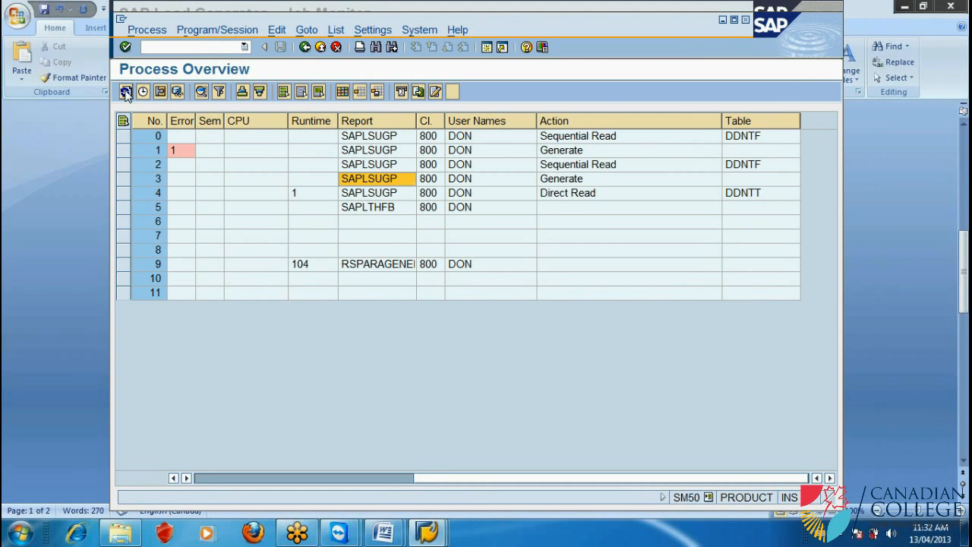
click(126, 92)
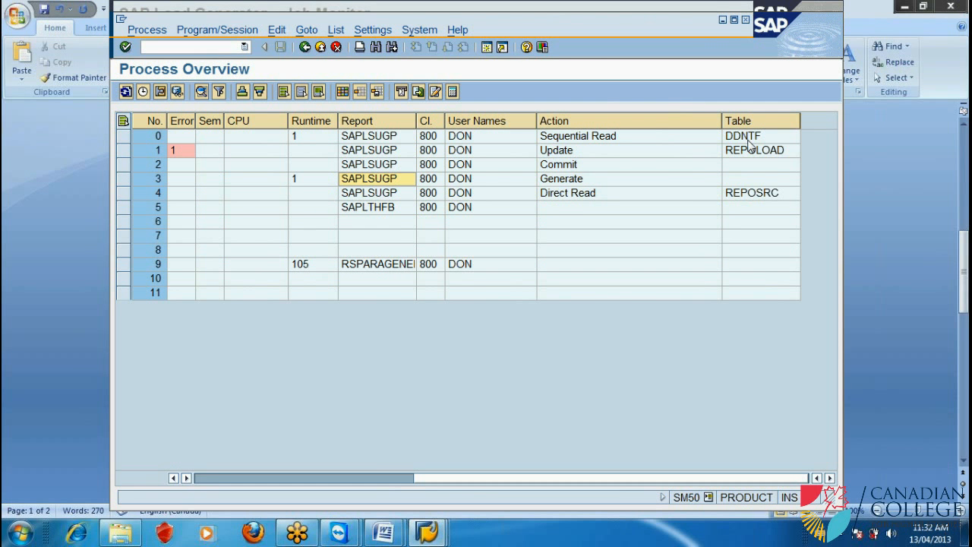
click(126, 92)
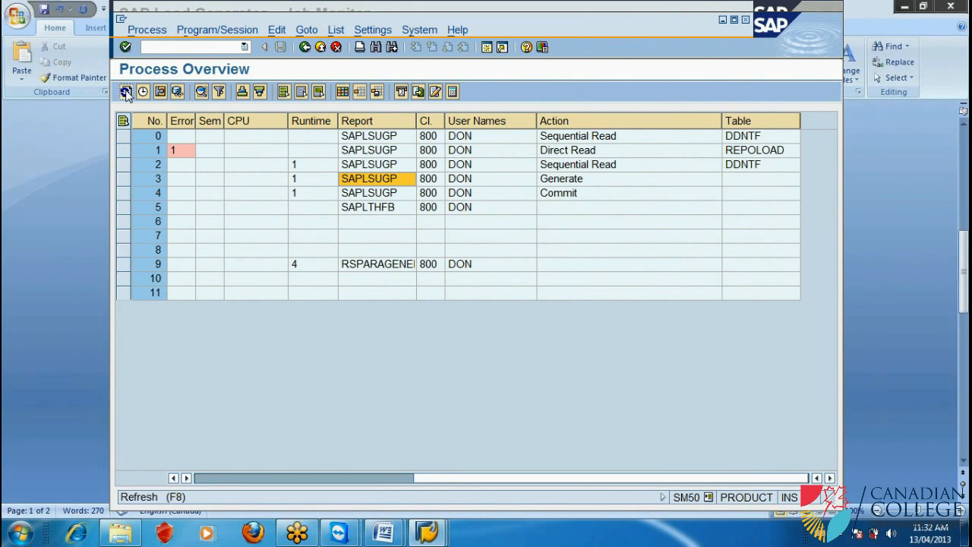
click(126, 92)
click(126, 92)
click(126, 91)
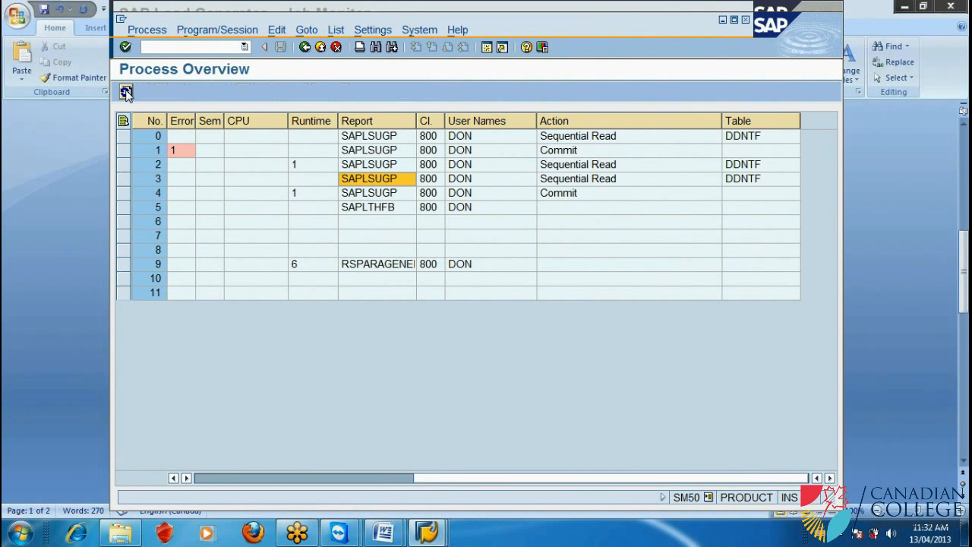
click(126, 92)
click(126, 92)
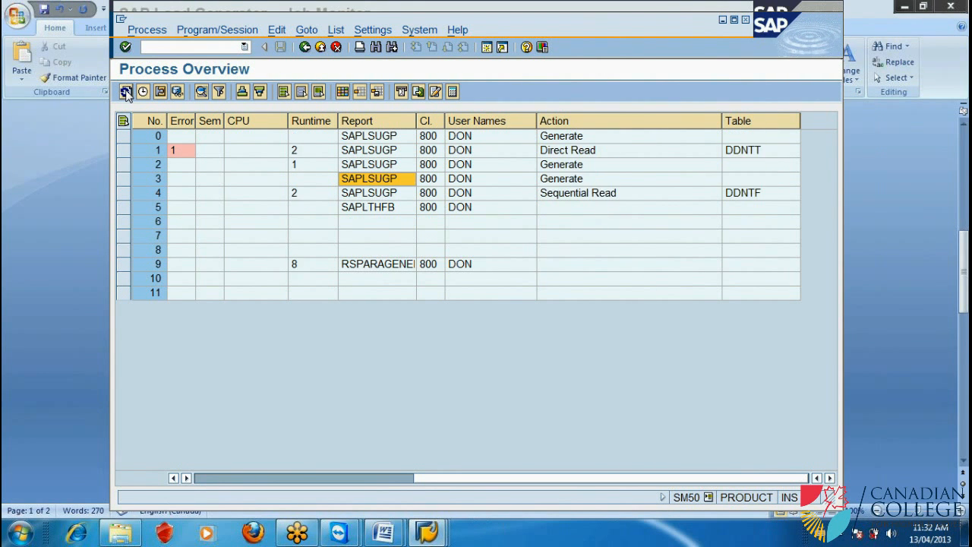
click(126, 92)
click(126, 92)
click(126, 91)
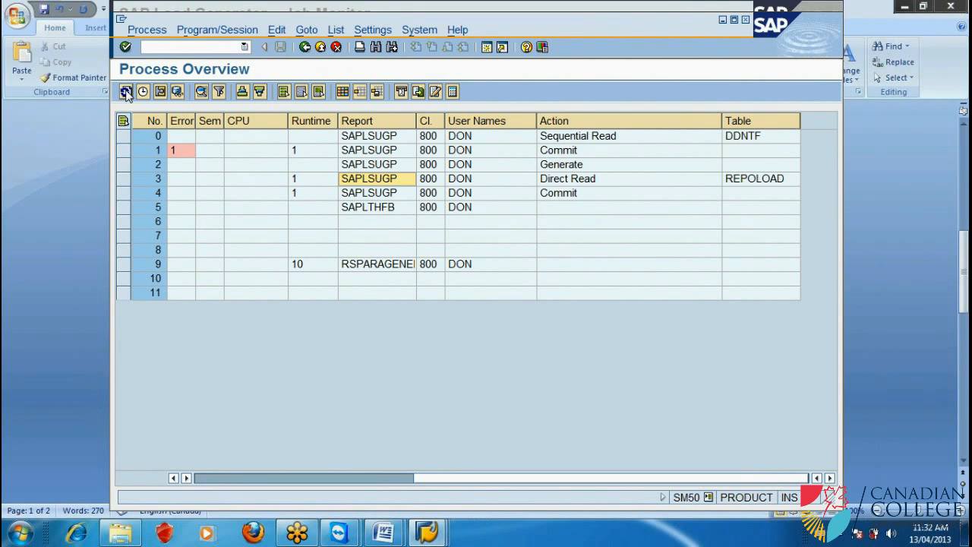
click(127, 92)
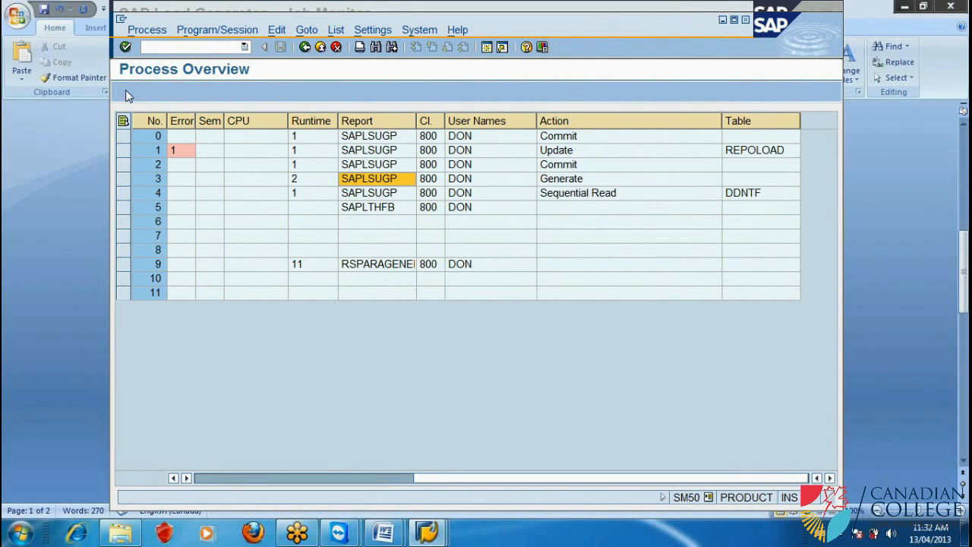
Leave the Process Overview for SAP Easy Access and enter sm37 as the transaction code without starting it
click(305, 47)
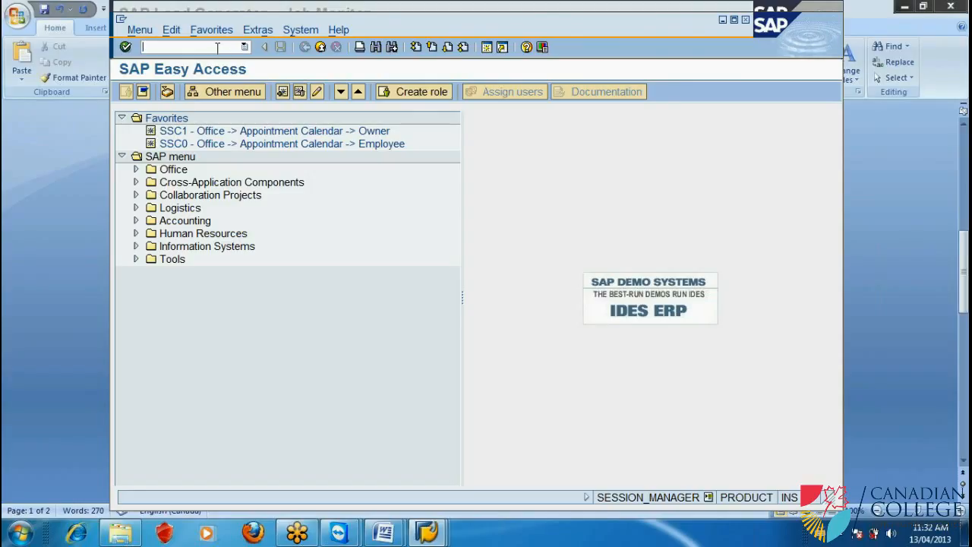
text(sm37)
Switch to the SAP Installation document in Word and append Create jobs, Monitor jobs and Batch jobs to the numbered list after Data archiving
click(462, 460)
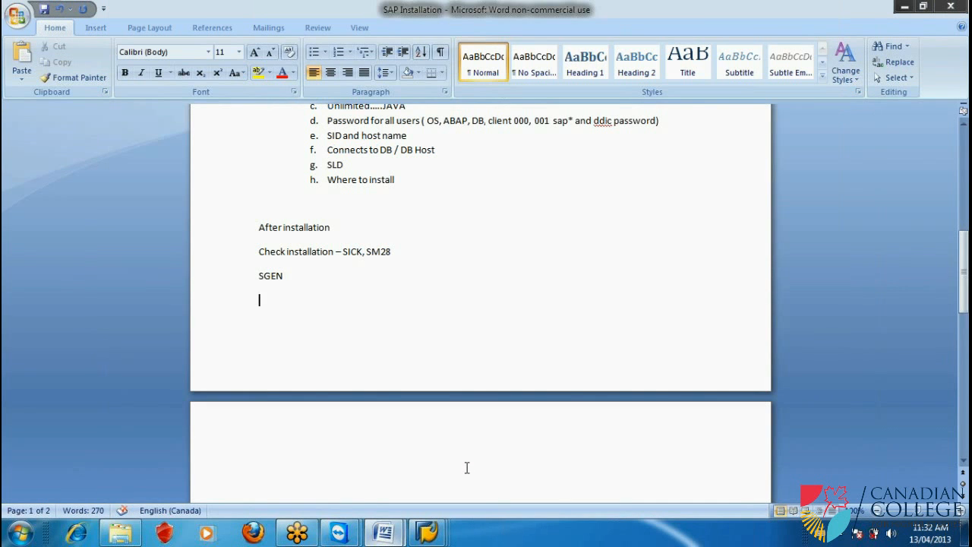
click(454, 180)
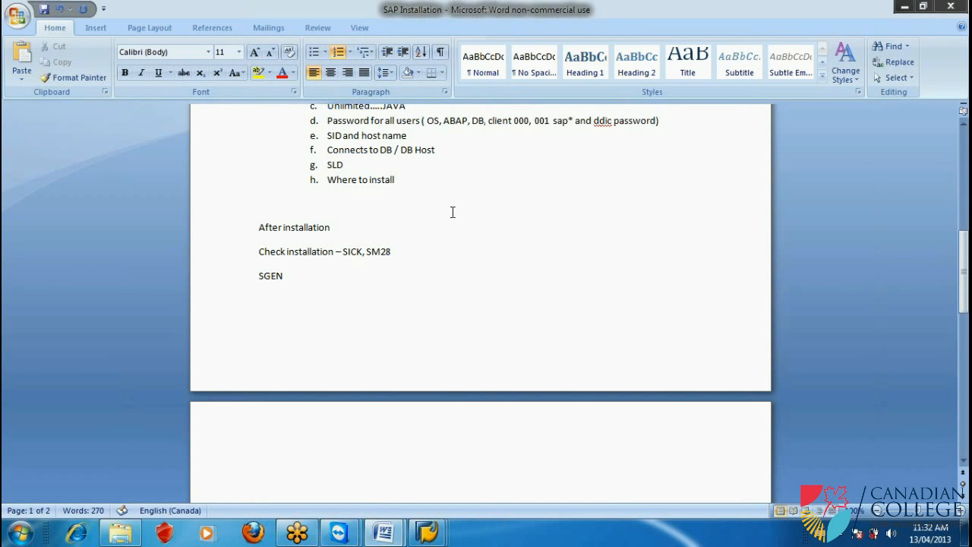
scroll(434, 319, down, 8)
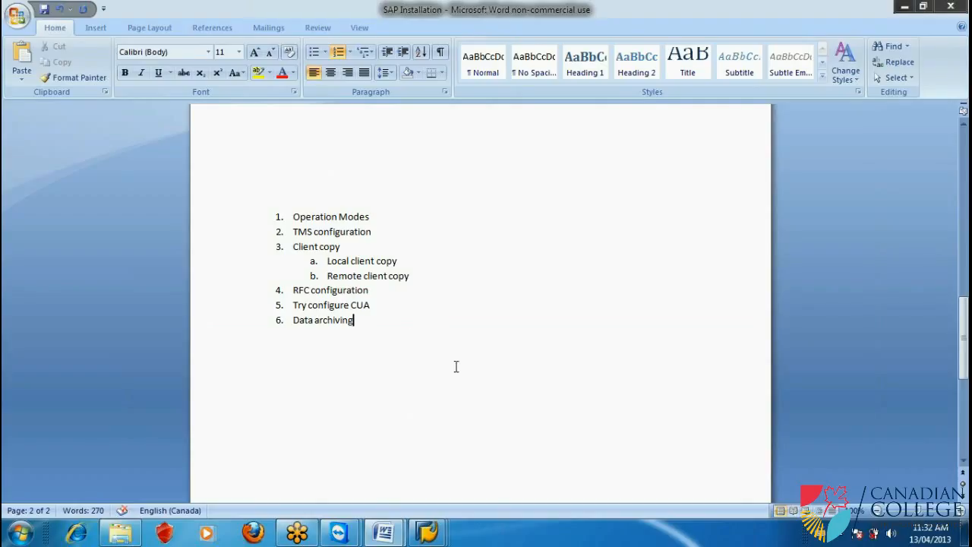
key(Return)
text(Create jobs)
key(Return)
text(M)
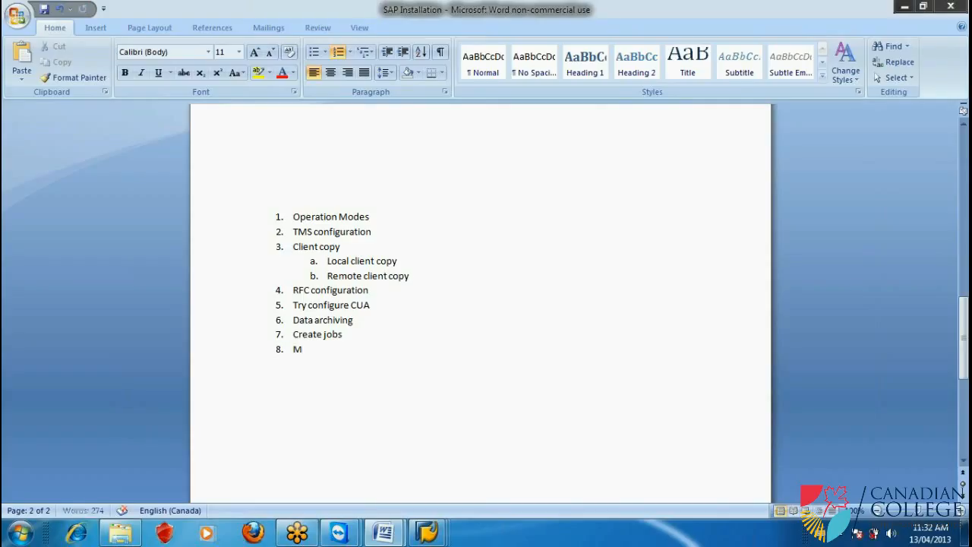
text(onitor jobs)
key(Return)
text(Batch jobs)
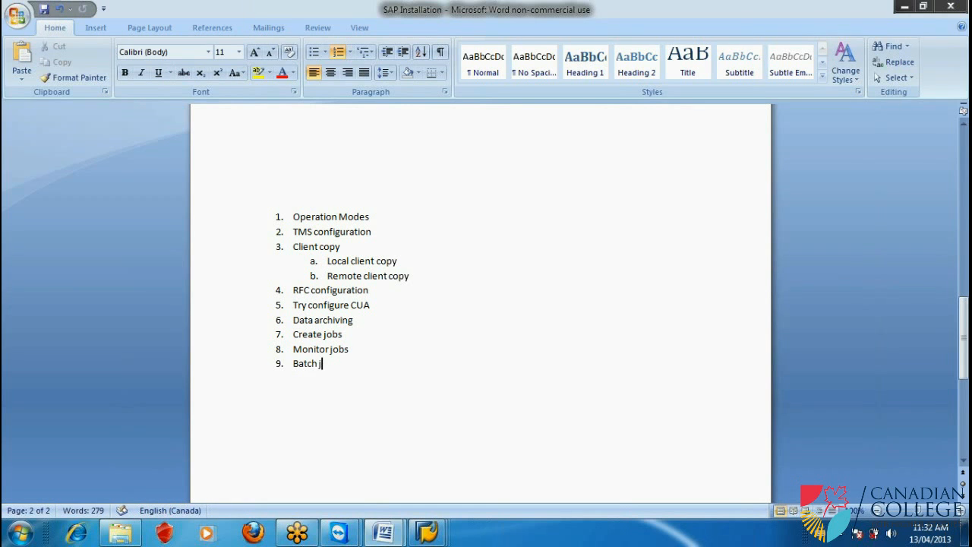
key(Return)
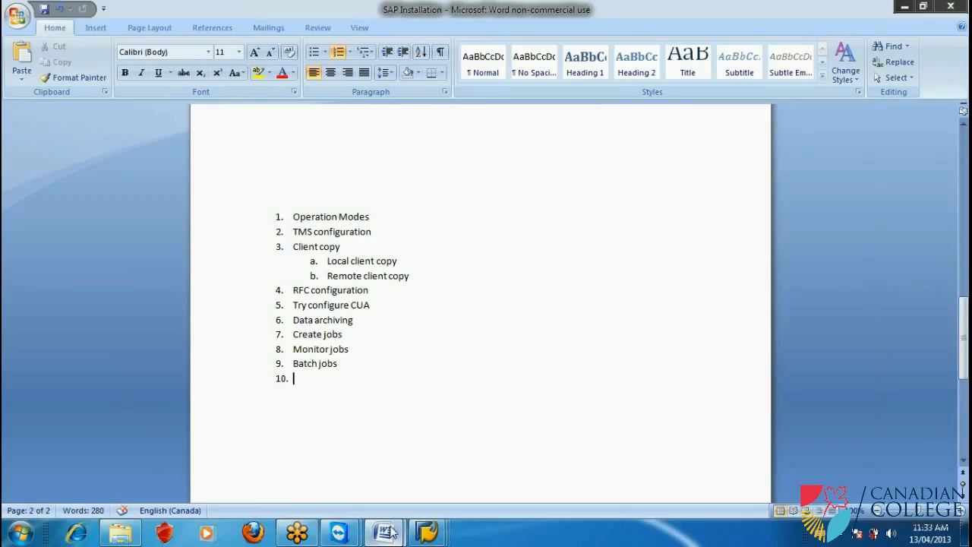
Bring up the ECC 6 ScreenShot All in One document and close it
mouse_move(373, 531)
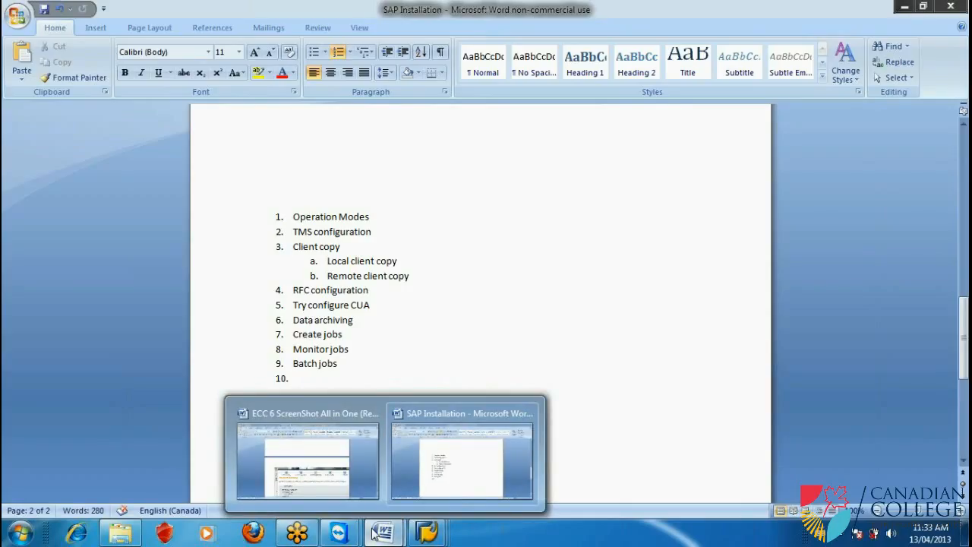
click(353, 494)
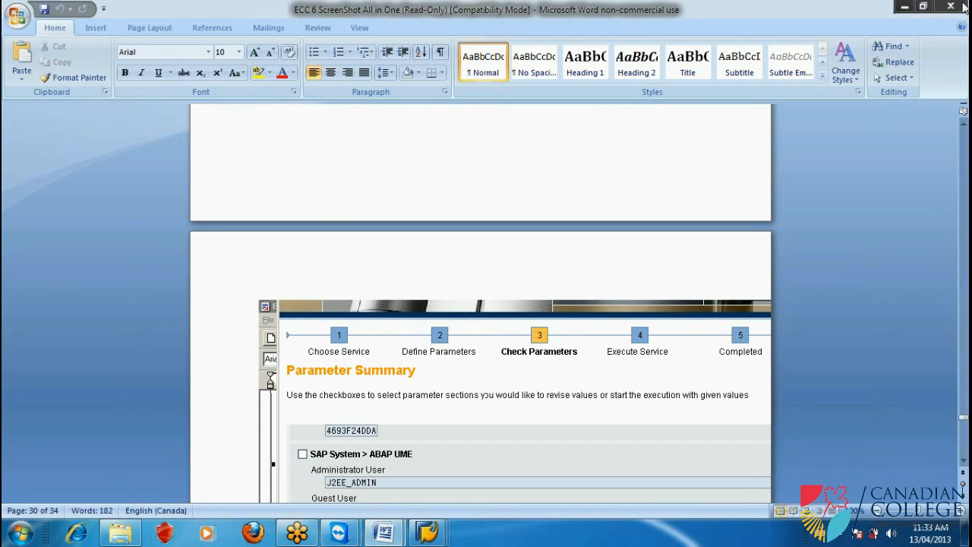
click(962, 4)
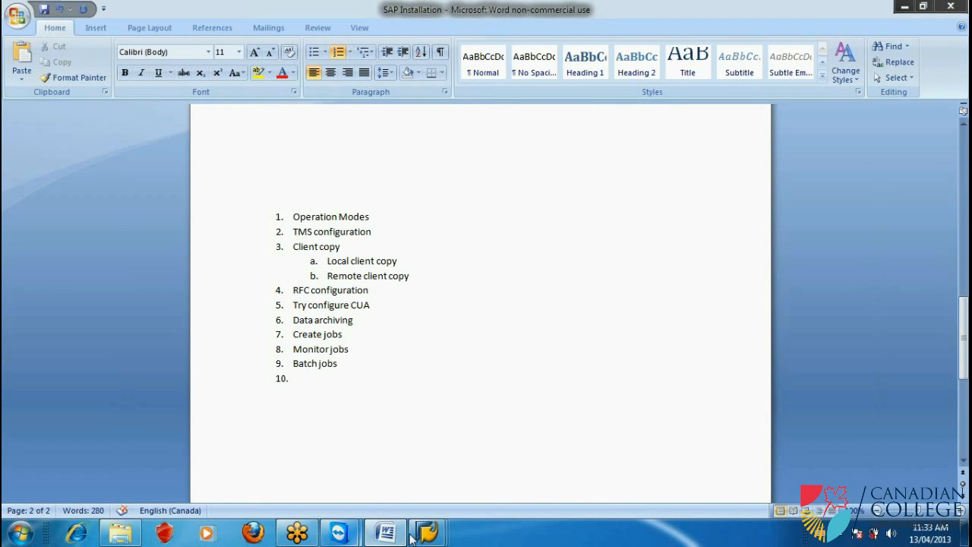
Switch to SAP, start transaction SM37 and execute the simple job selection for all job names of the logged-on user
mouse_move(424, 533)
click(569, 466)
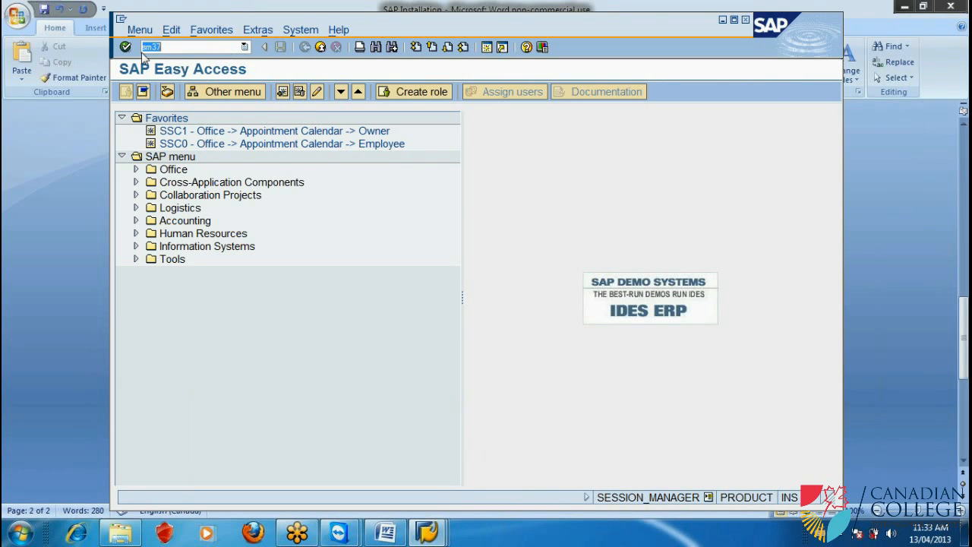
click(200, 45)
key(Return)
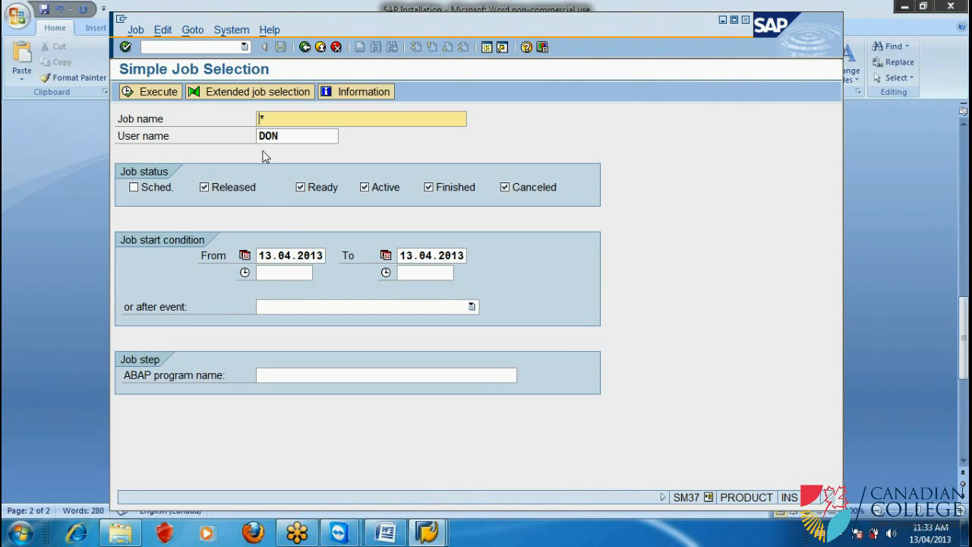
click(310, 136)
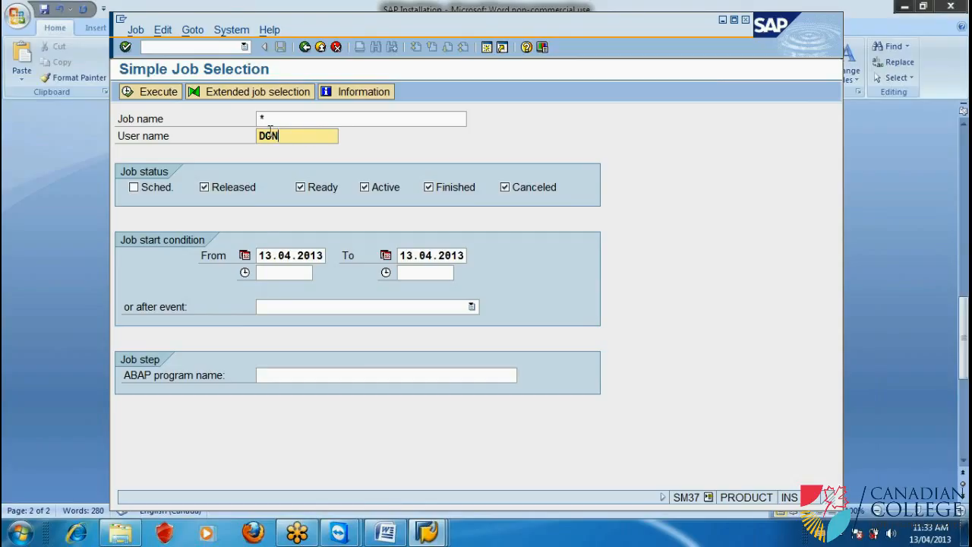
click(150, 92)
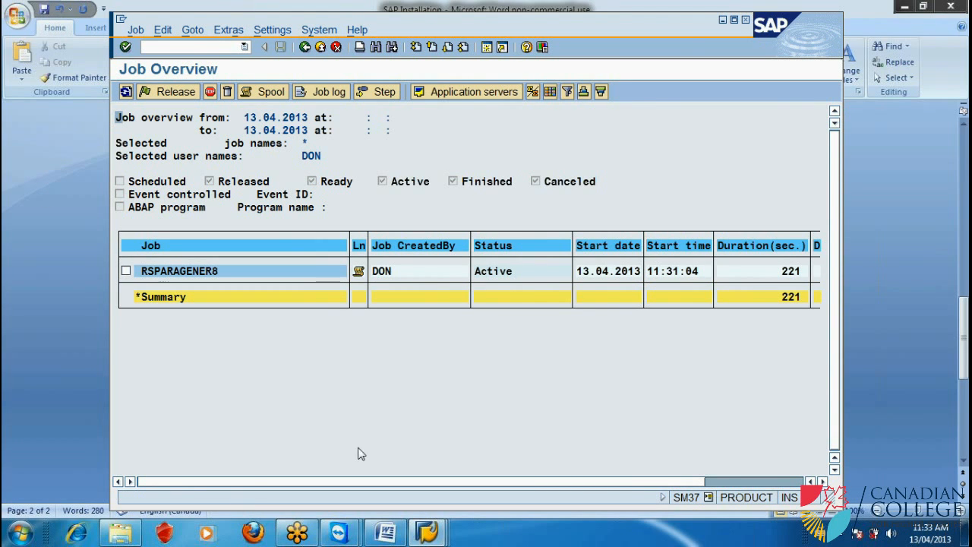
Examine the status, duration and delay columns of job RSPARAGENER8 and bring up the available job operations
click(630, 487)
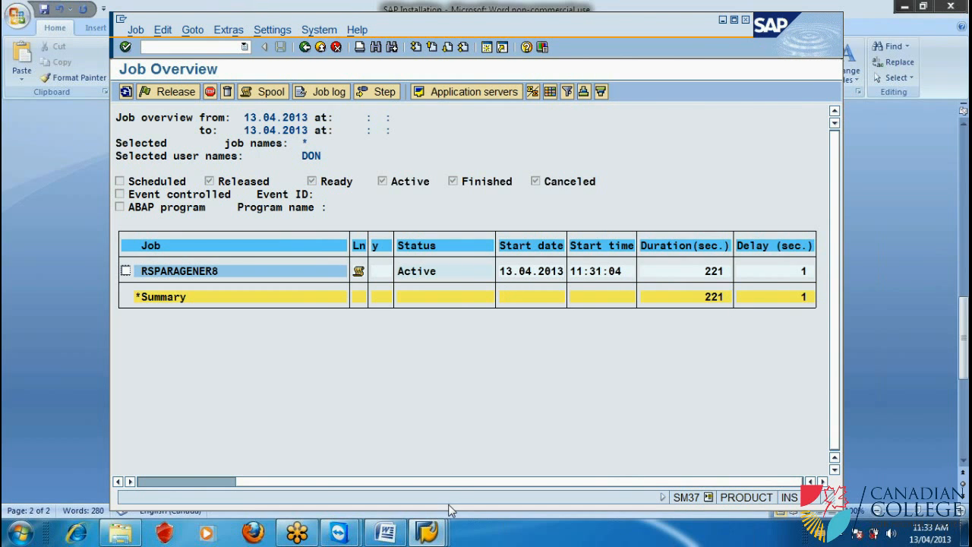
click(393, 481)
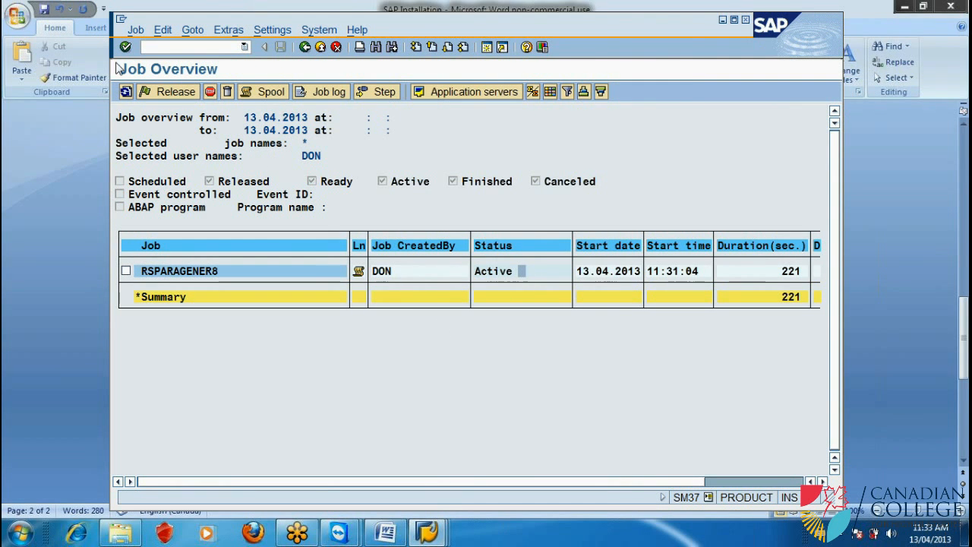
click(136, 31)
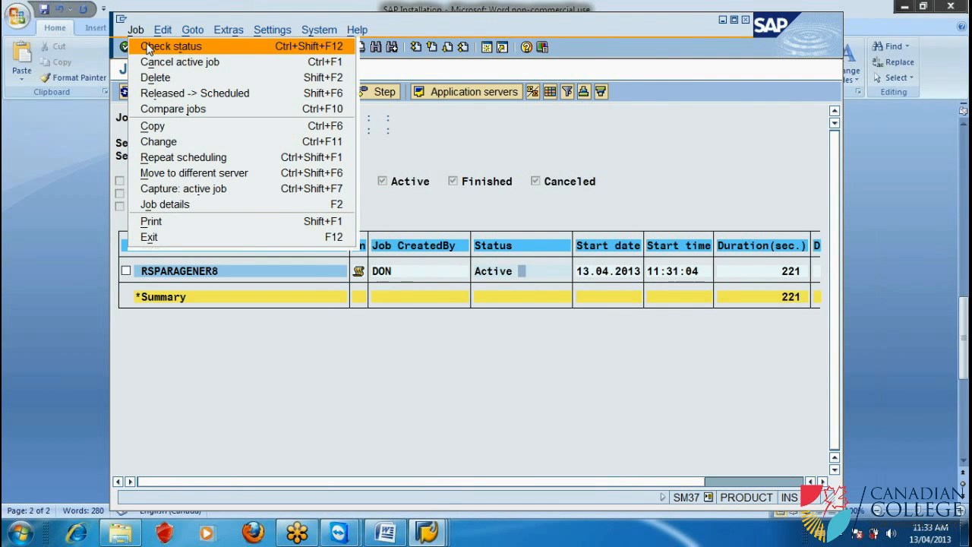